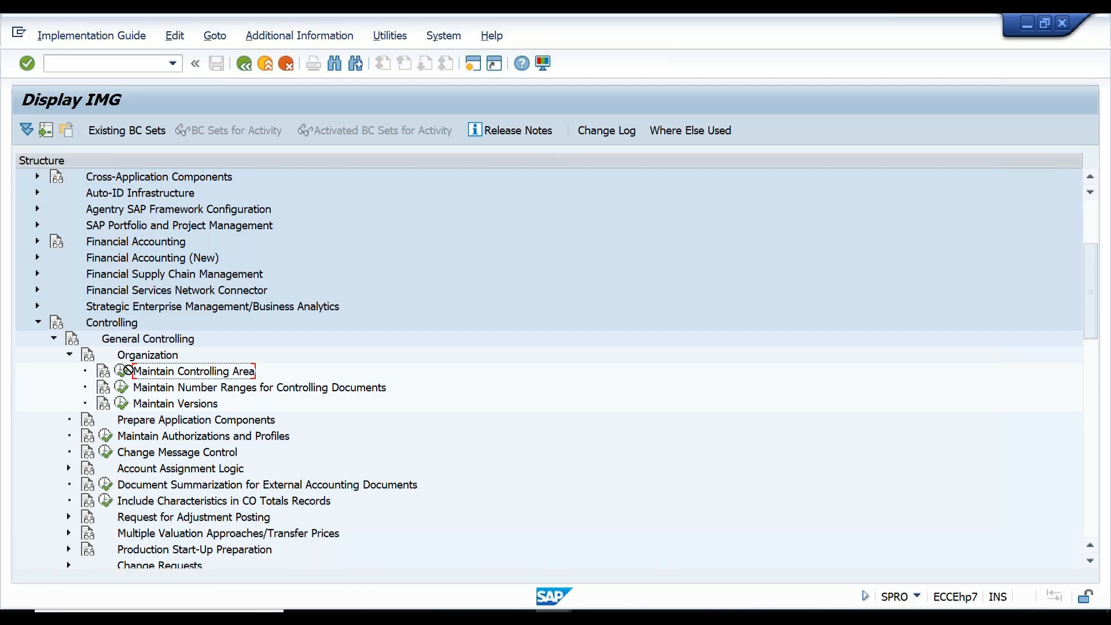
# - Open the Maintain Controlling Area activity and start a new controlling area entry
pyautogui.click(121, 371)
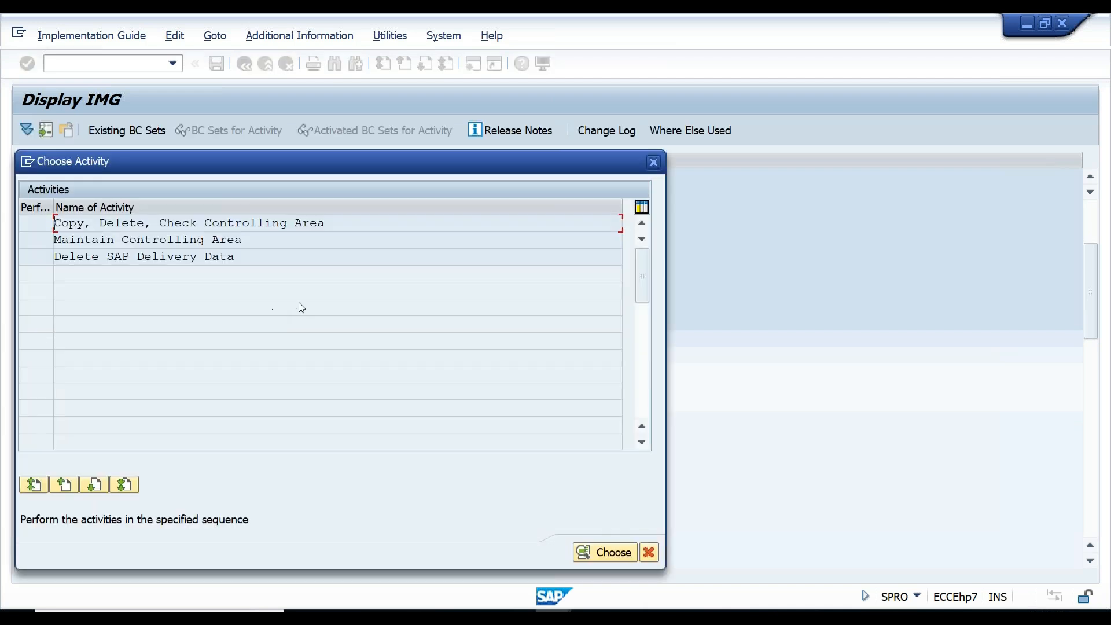
pyautogui.moveTo(243, 240); pyautogui.dragTo(60, 240)
pyautogui.doubleClick(111, 243)
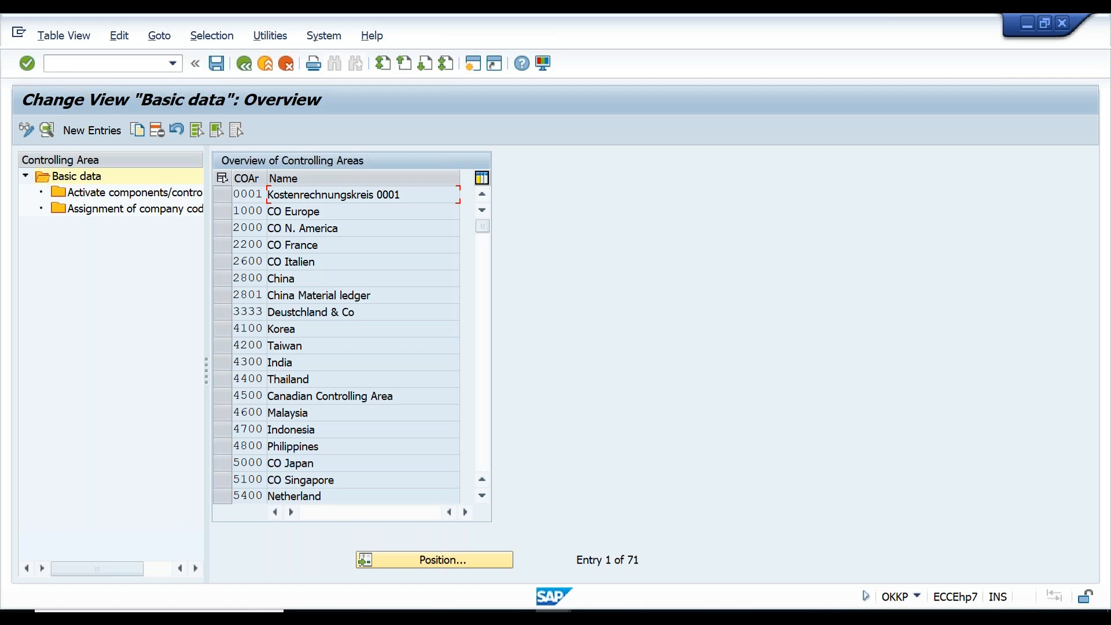
pyautogui.click(95, 134)
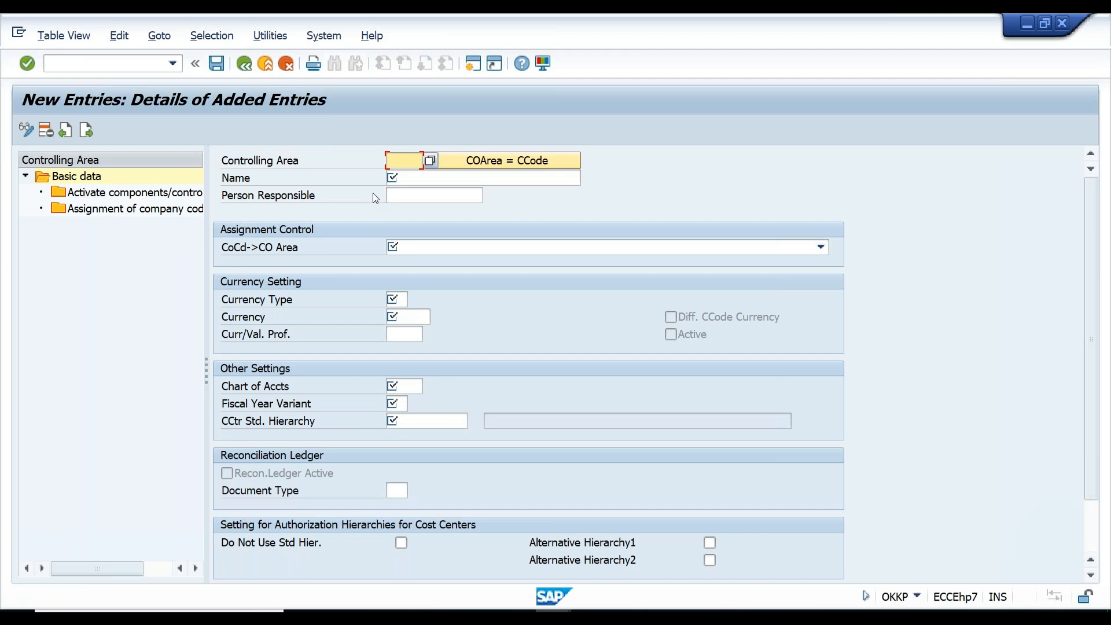
# - Identify the controlling area as CG00, named Controlling Area, with assignment control set to Controlling area same as company code
pyautogui.write('CG00')
pyautogui.click(425, 178)
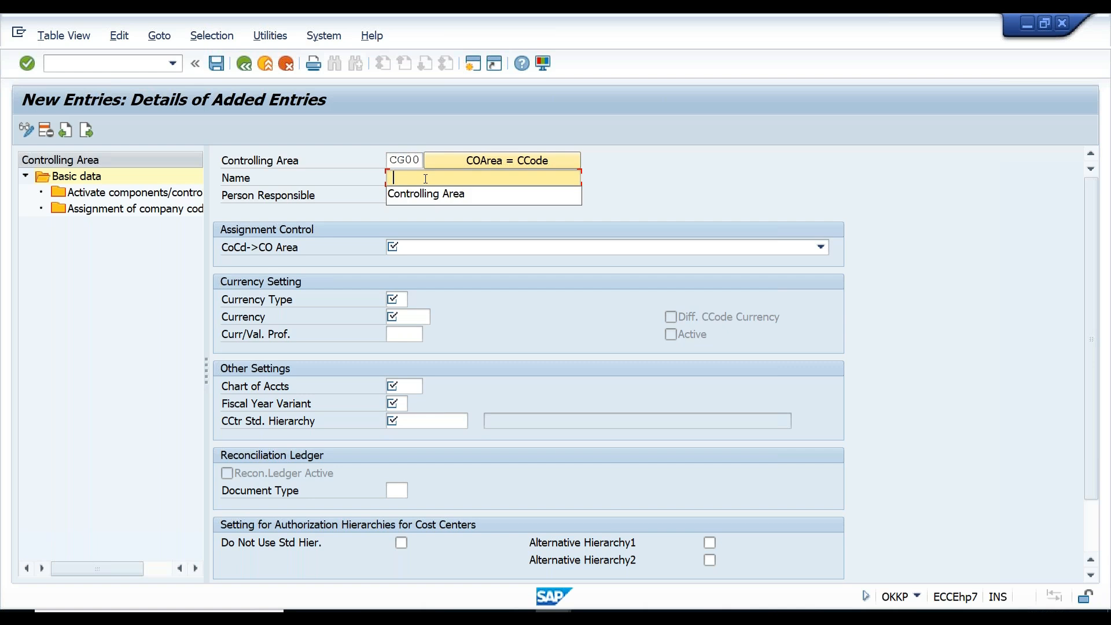
pyautogui.click(427, 194)
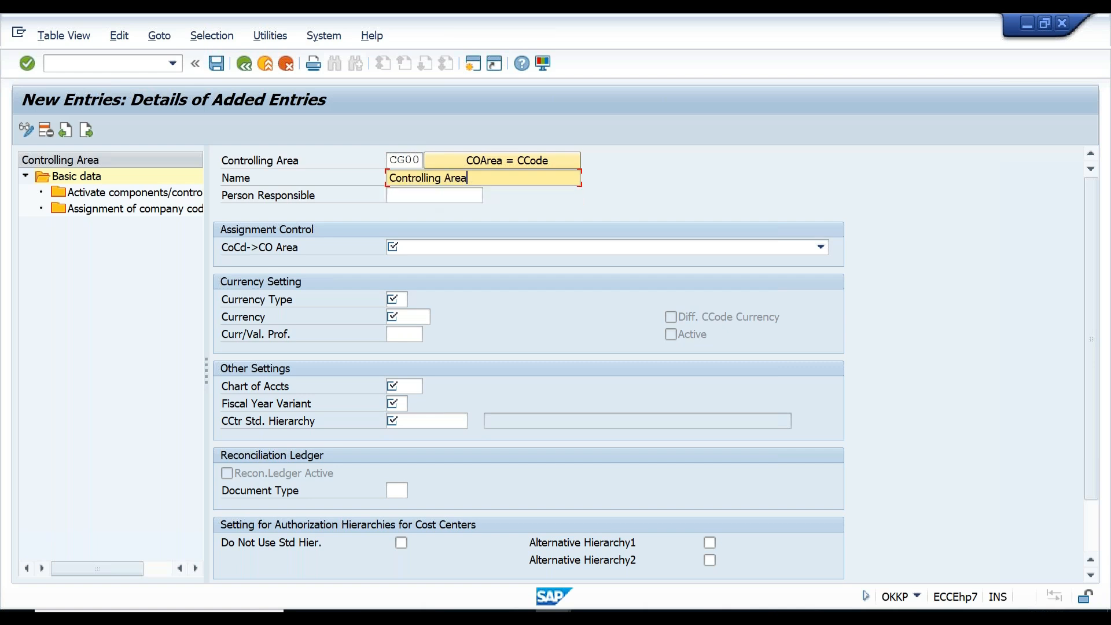
pyautogui.click(423, 246)
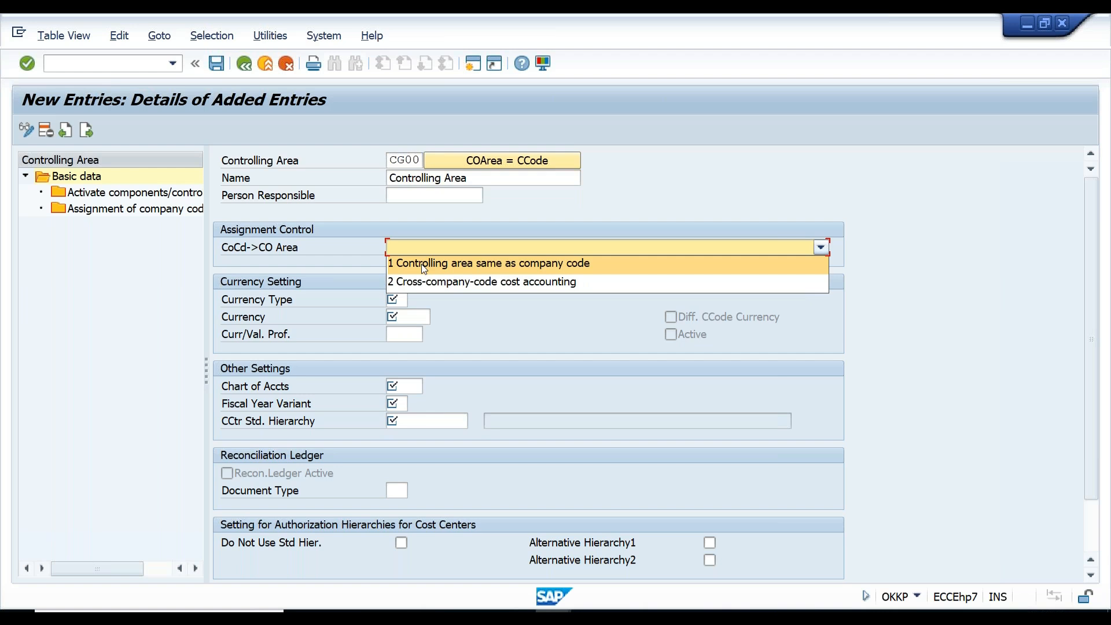
pyautogui.click(424, 265)
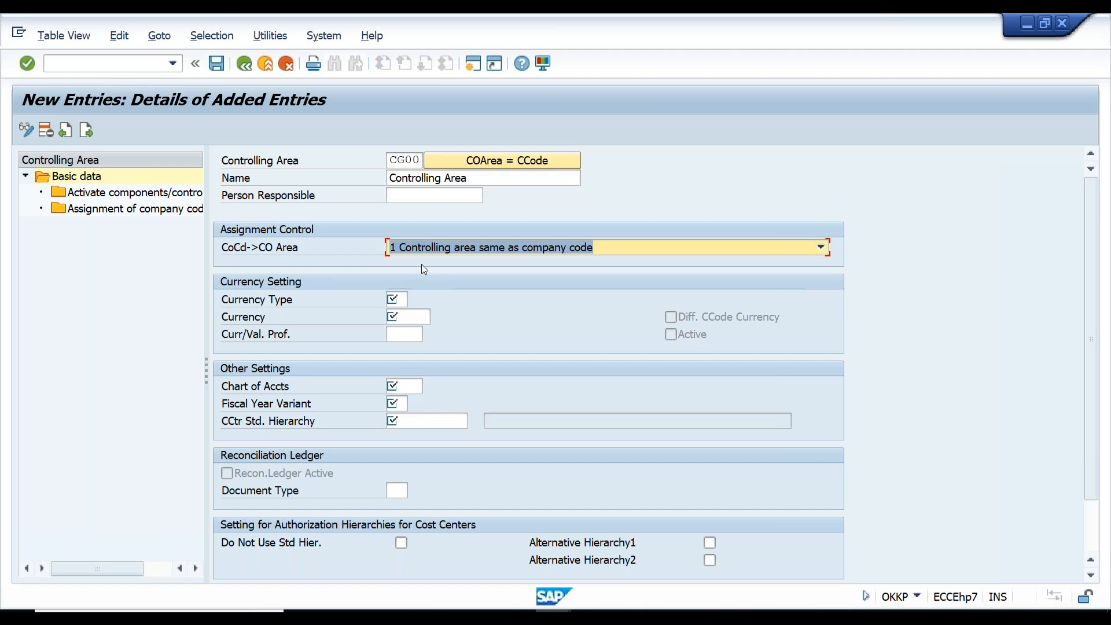
# - Set the currency type to 10, Company code currency, from its list of possible values
pyautogui.click(399, 299)
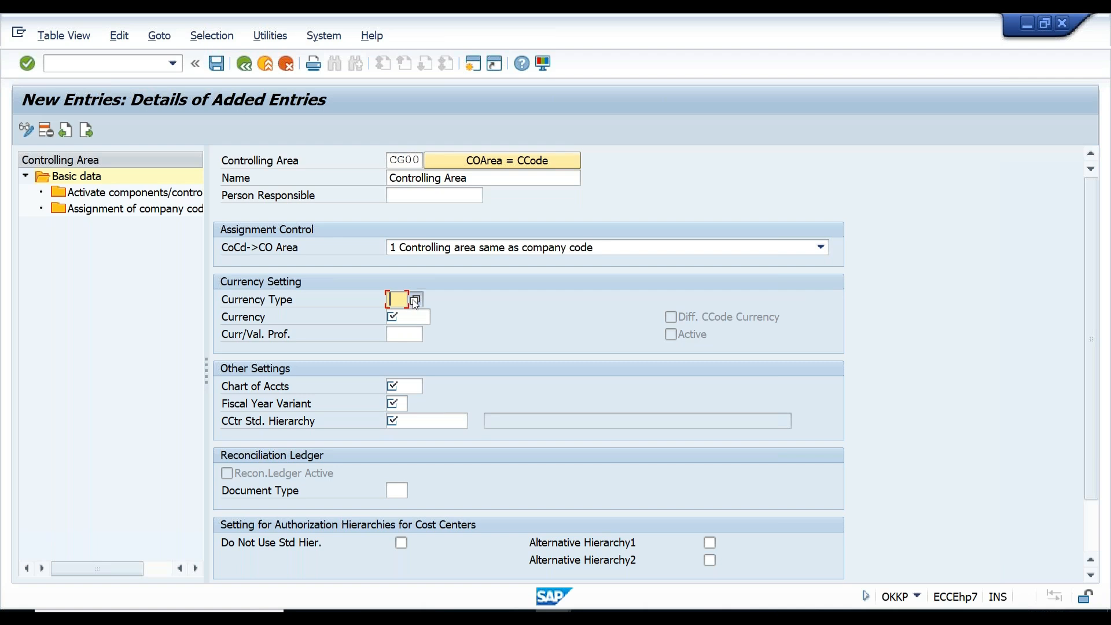
pyautogui.click(415, 300)
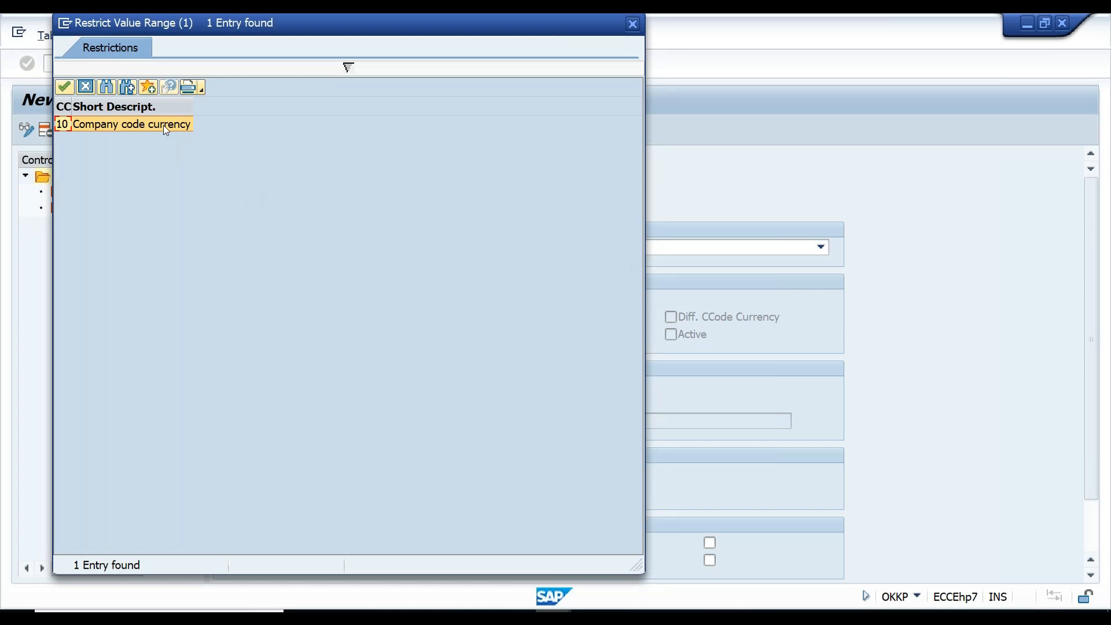
pyautogui.doubleClick(163, 125)
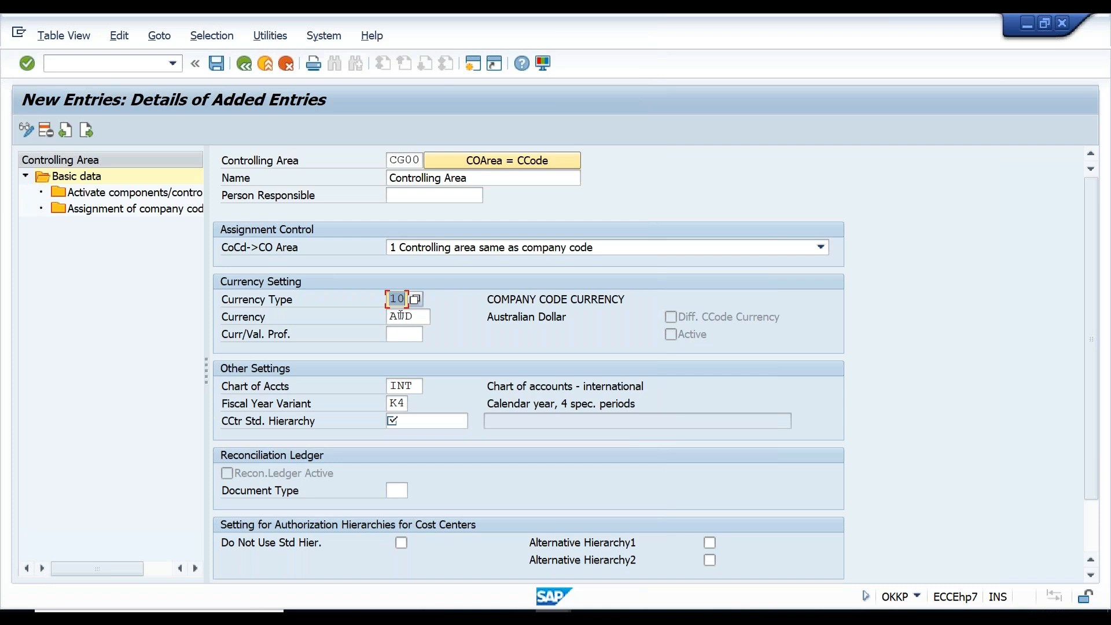
# - Enter CG00 as the cost center standard hierarchy
pyautogui.click(420, 317)
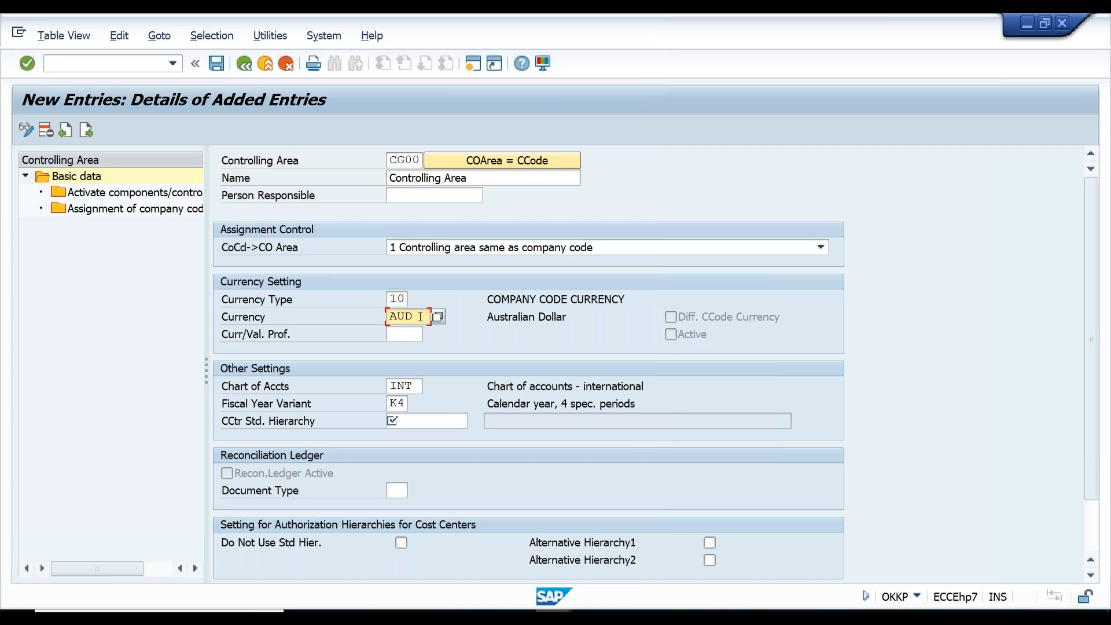
pyautogui.click(404, 387)
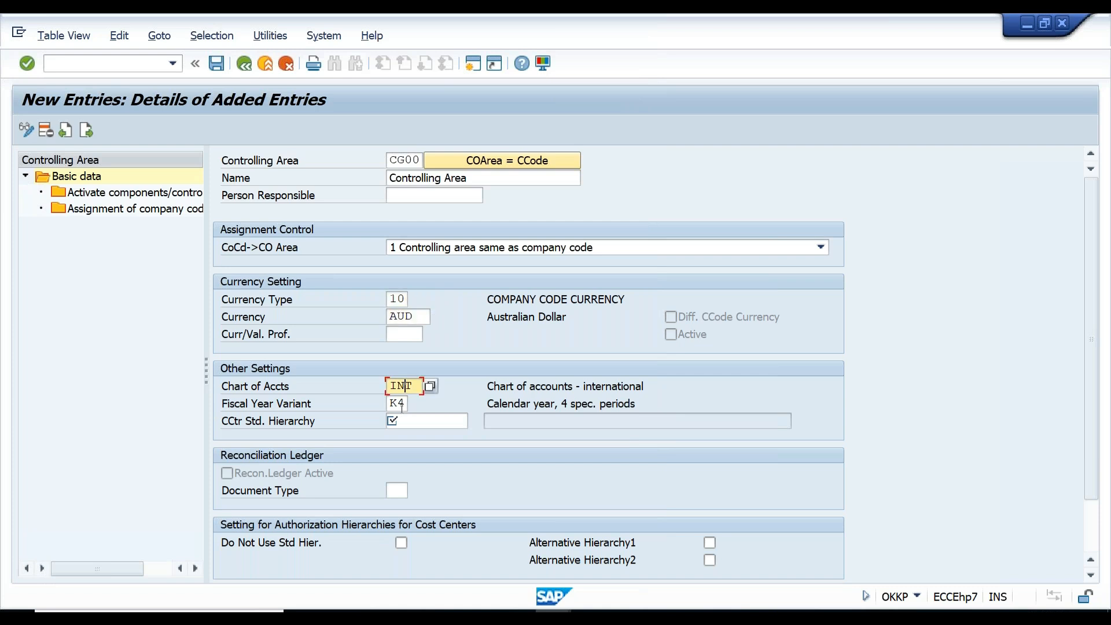
pyautogui.click(402, 405)
pyautogui.click(408, 424)
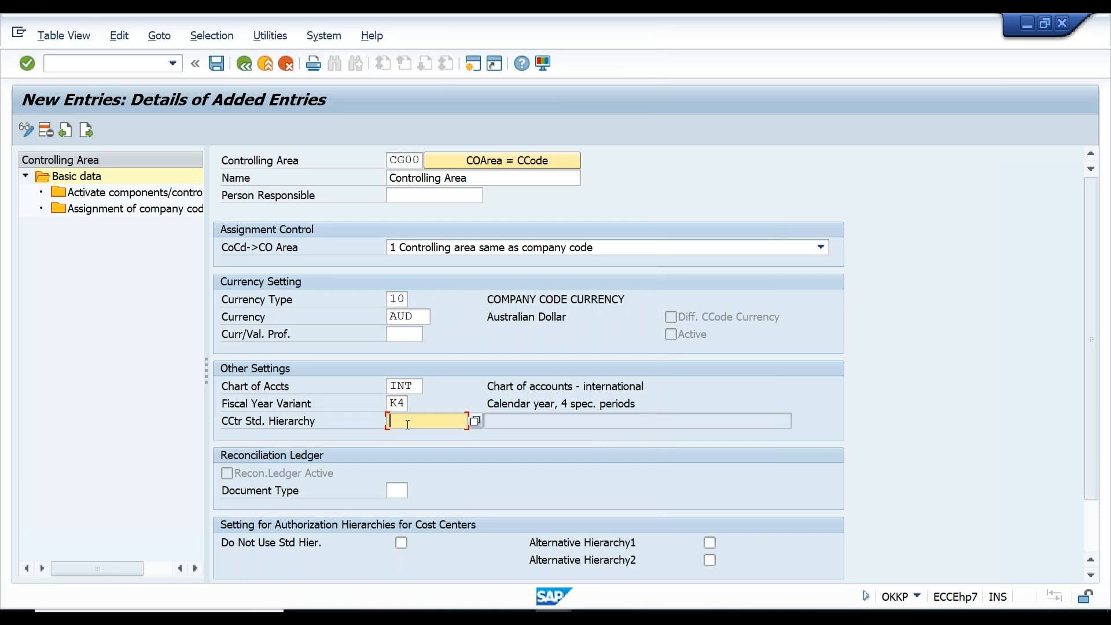
pyautogui.write('CG00')
# - Look up variant K4 among the available fiscal year variants, keeping the form's settings in view
pyautogui.click(399, 403)
pyautogui.click(416, 403)
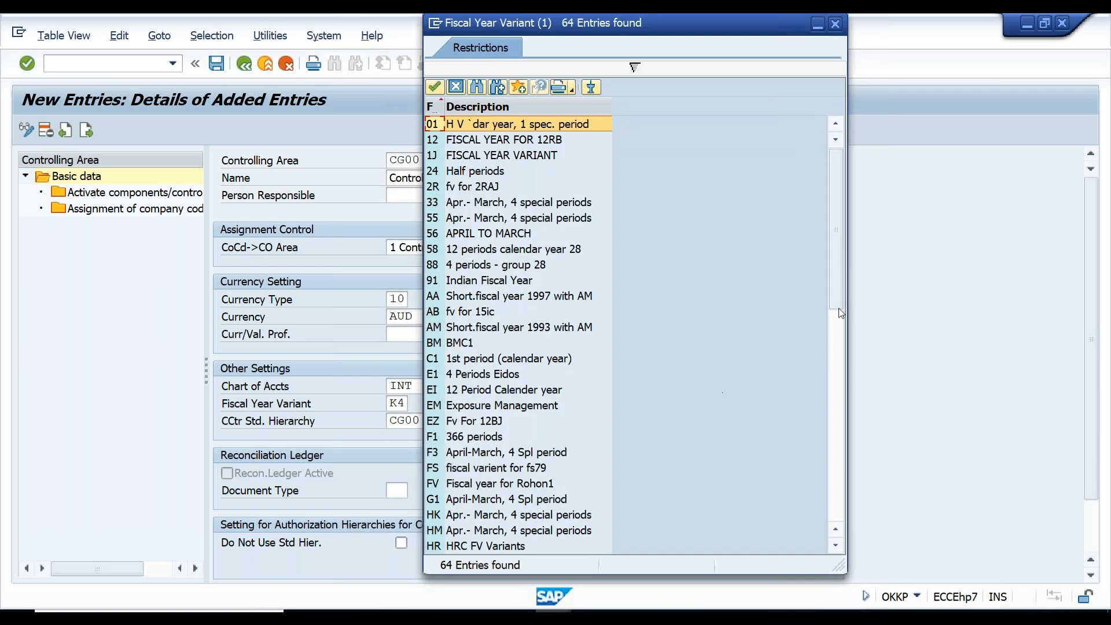
pyautogui.moveTo(836, 285); pyautogui.dragTo(773, 409)
pyautogui.click(475, 407)
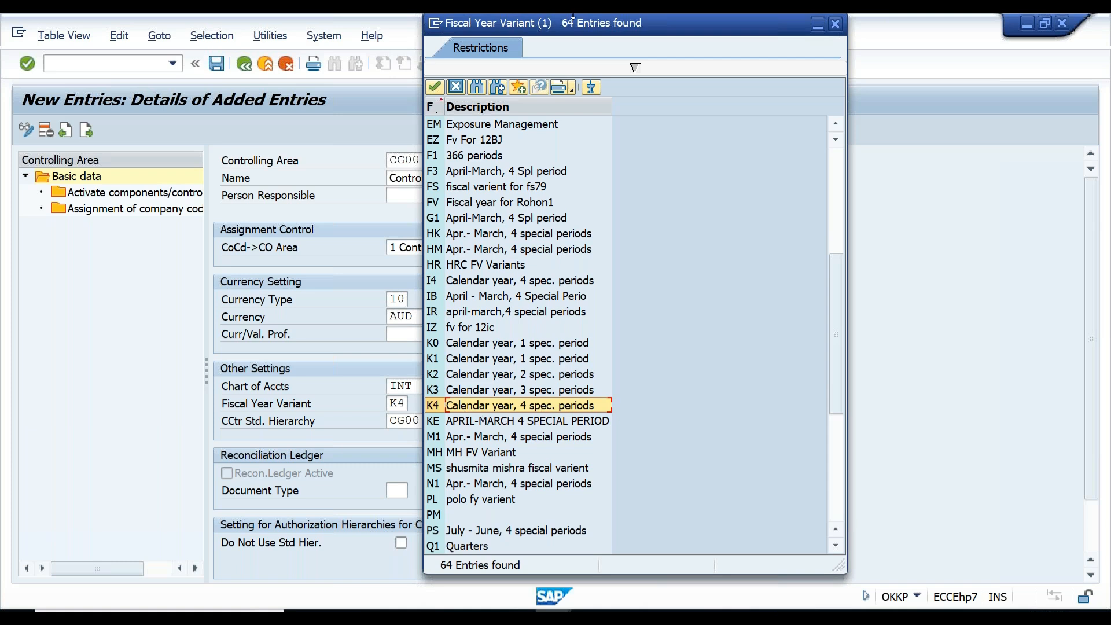
pyautogui.moveTo(591, 26); pyautogui.dragTo(738, 25)
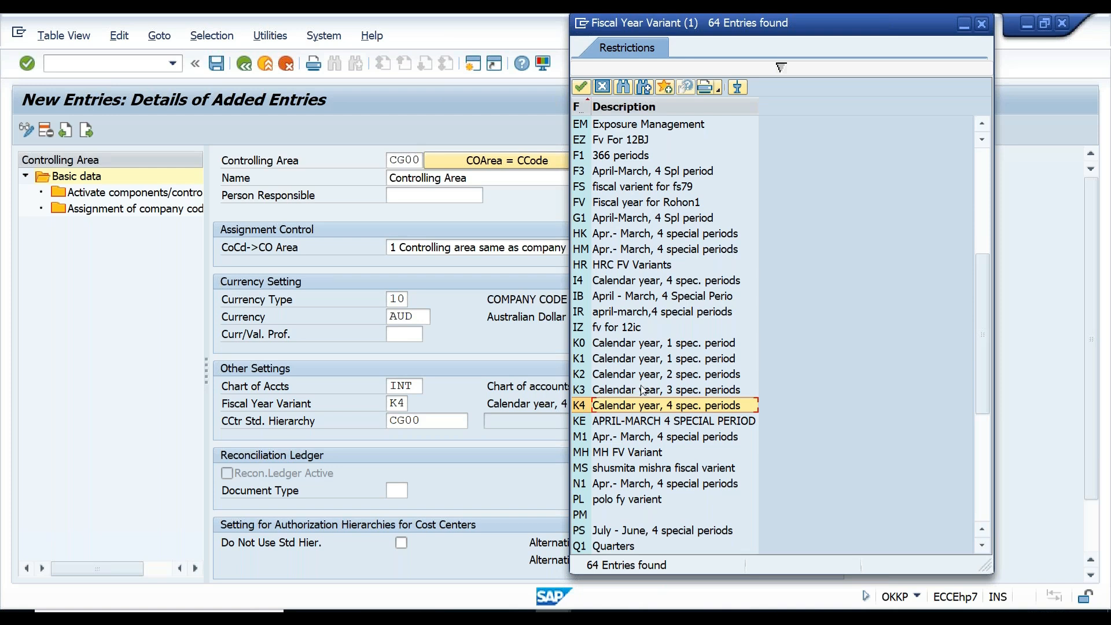
# - Examine the July - June fiscal year variants PS and V6, and close the list without choosing another variant
pyautogui.moveTo(984, 273); pyautogui.dragTo(981, 341)
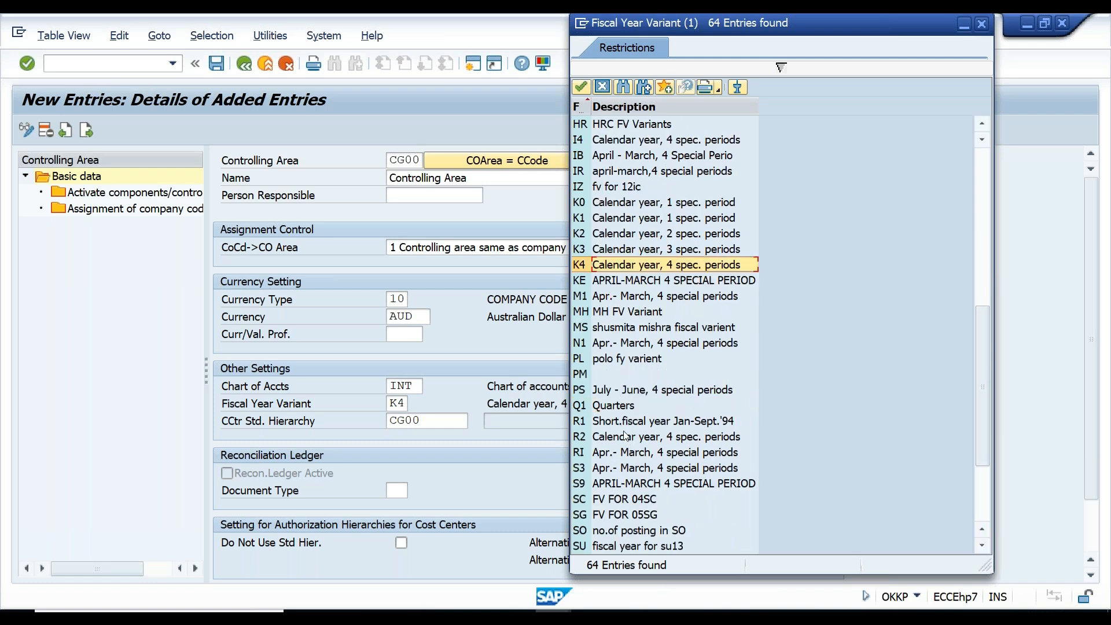
pyautogui.click(632, 394)
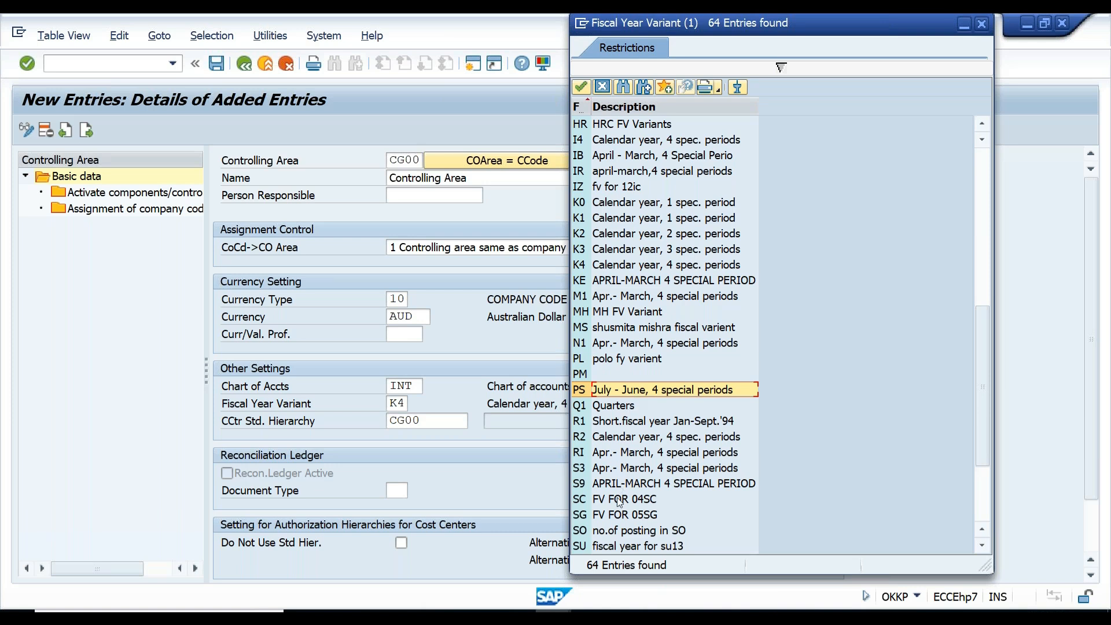
pyautogui.press('Down')
pyautogui.press('Down')
pyautogui.press('Down')
pyautogui.press('Down')
pyautogui.press('Down')
pyautogui.press('Down')
pyautogui.press('Down')
pyautogui.press('Down')
pyautogui.press('Down')
pyautogui.press('Down')
pyautogui.press('Down')
pyautogui.press('Down')
pyautogui.press('Down')
pyautogui.press('Down')
pyautogui.press('Down')
pyautogui.press('Down')
pyautogui.press('Down')
pyautogui.press('Down')
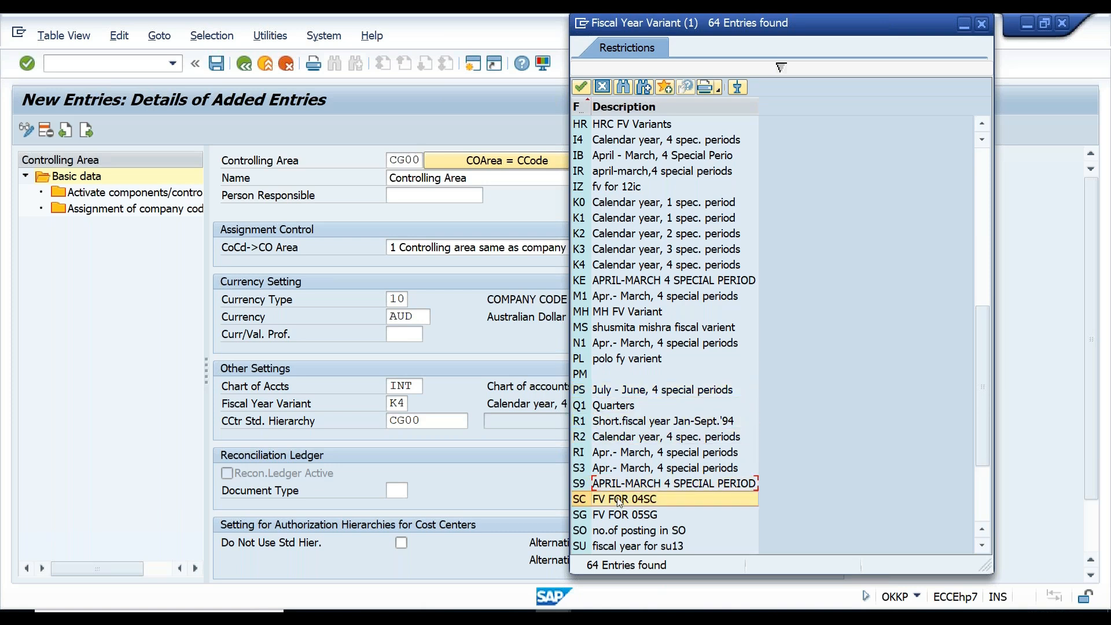
pyautogui.press('Up')
pyautogui.press('Up')
pyautogui.press('Up')
pyautogui.press('Up')
pyautogui.press('Up')
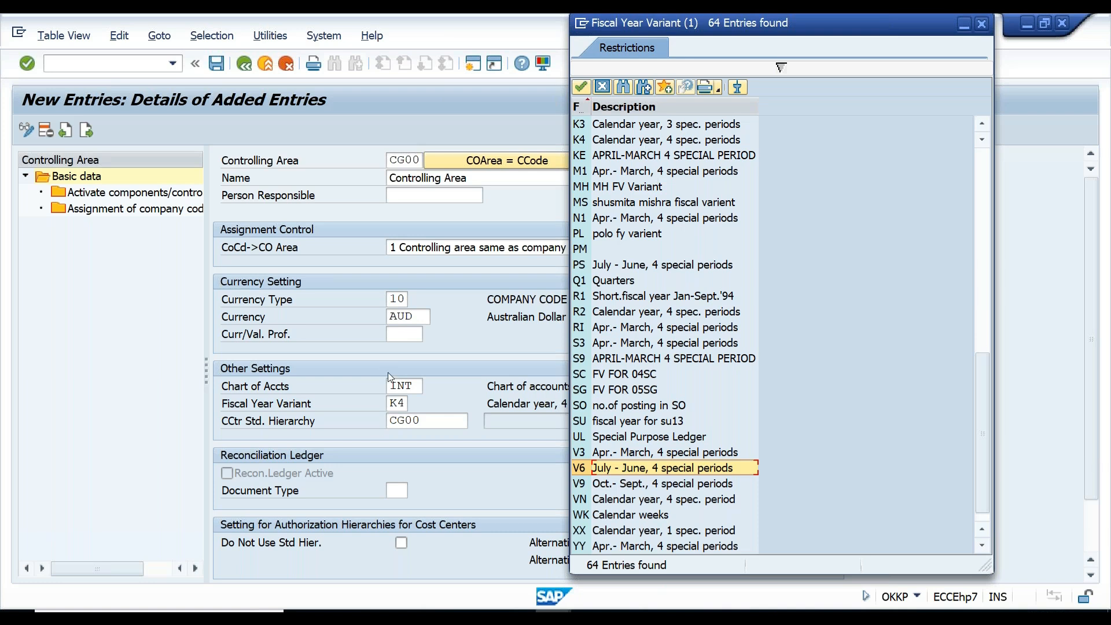
pyautogui.click(406, 402)
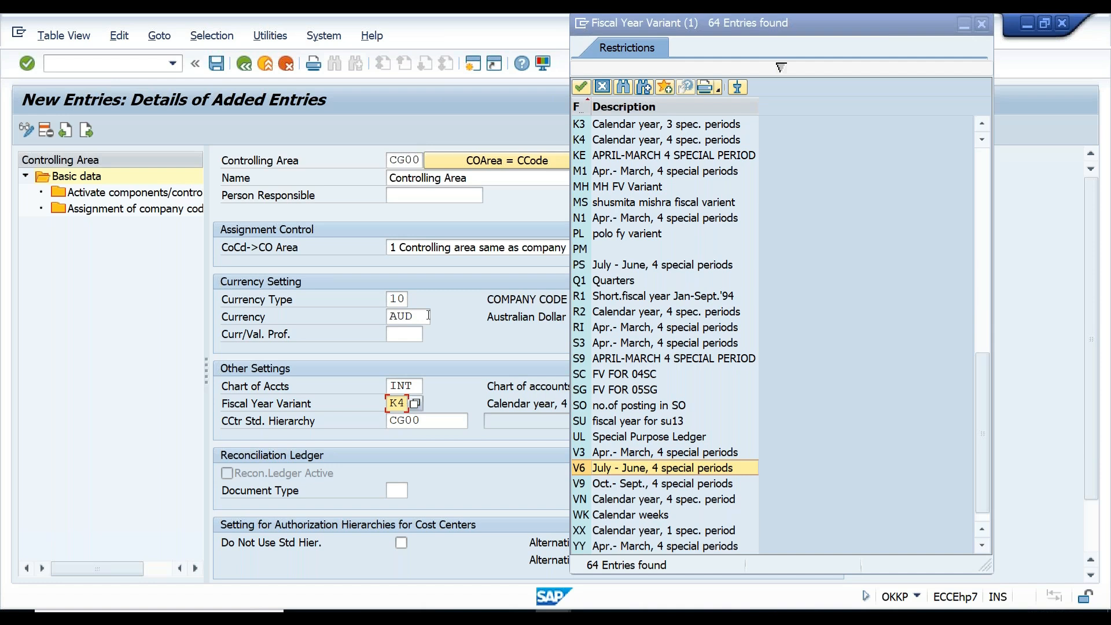
pyautogui.click(602, 90)
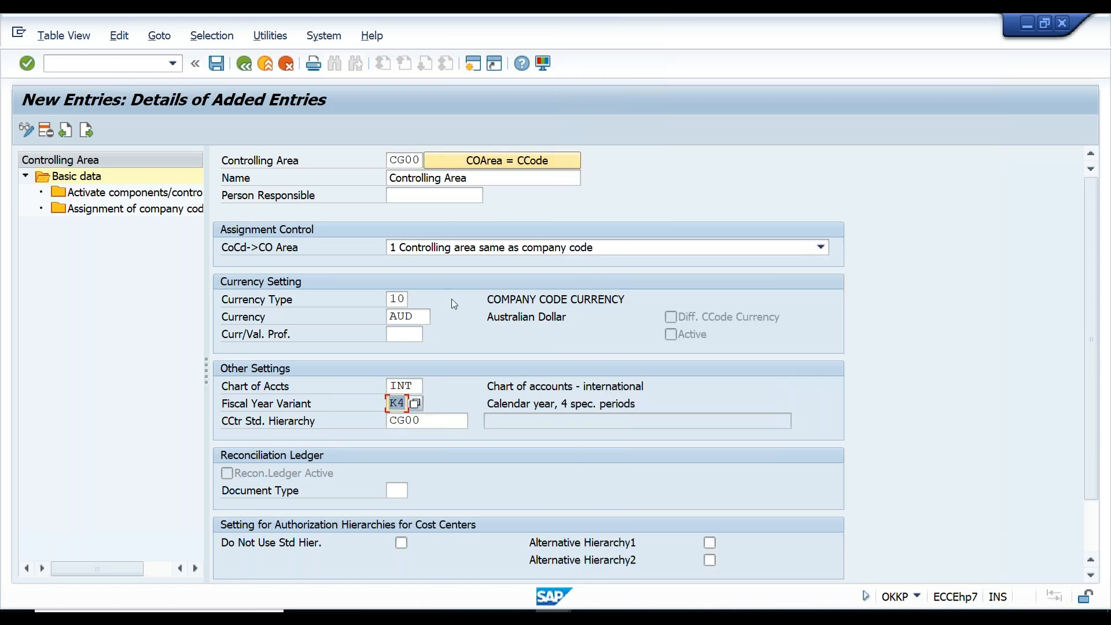
# - Save the controlling area and agree to create CG00 as a standard hierarchy
pyautogui.click(210, 63)
pyautogui.press('Return')
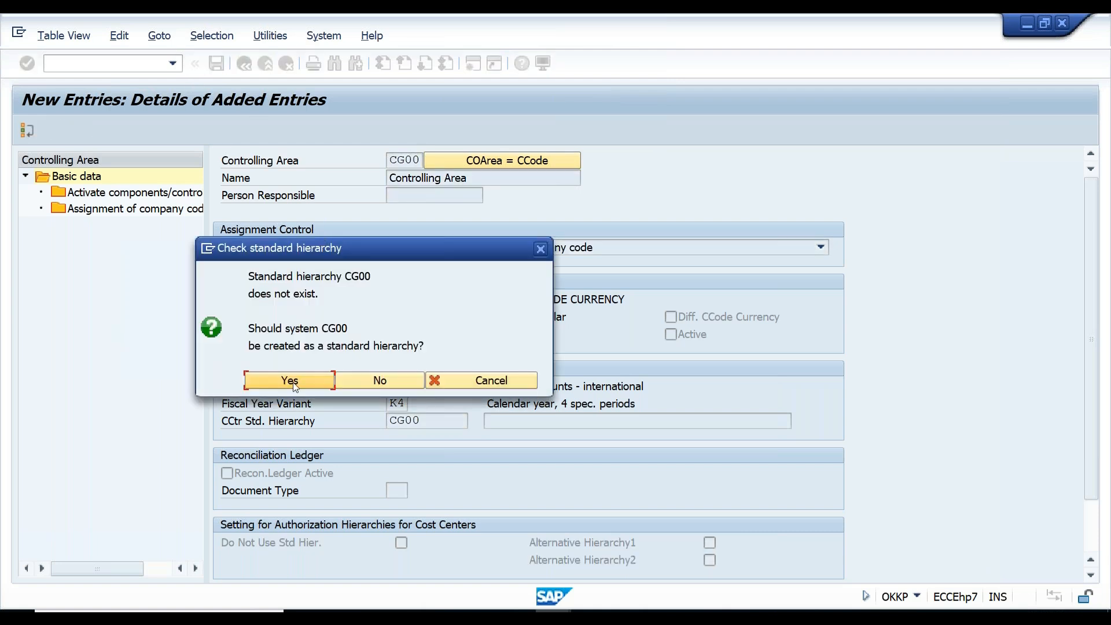
pyautogui.click(348, 310)
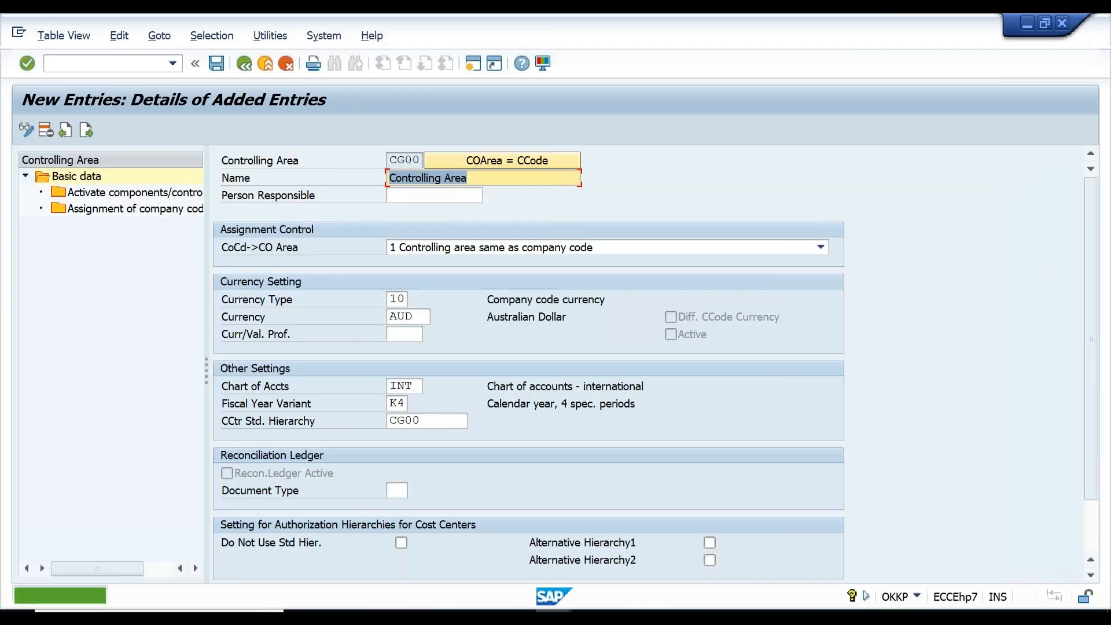
# - Assign company code CG00 to the controlling area and save the assignment
pyautogui.moveTo(207, 168); pyautogui.dragTo(295, 181)
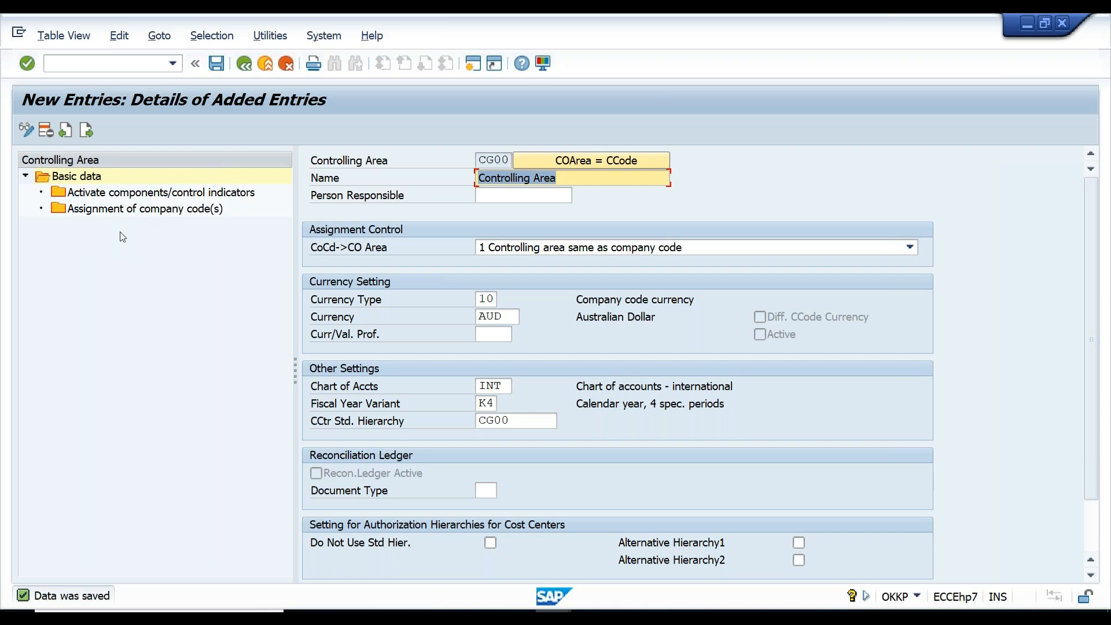
pyautogui.doubleClick(181, 211)
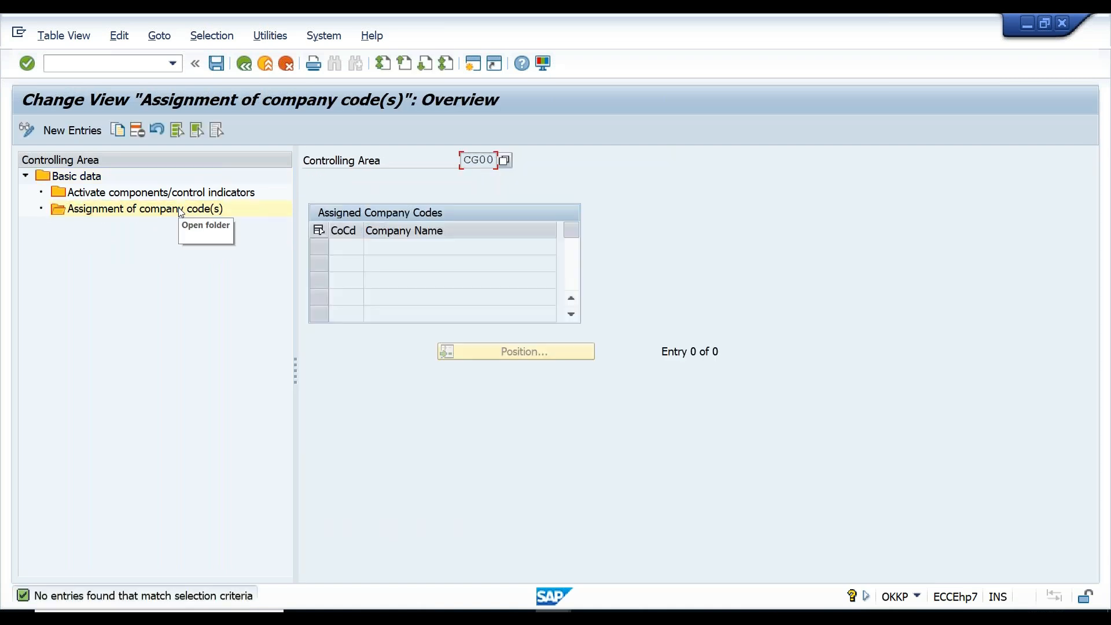
pyautogui.click(82, 133)
pyautogui.write('CG00')
pyautogui.press('Return')
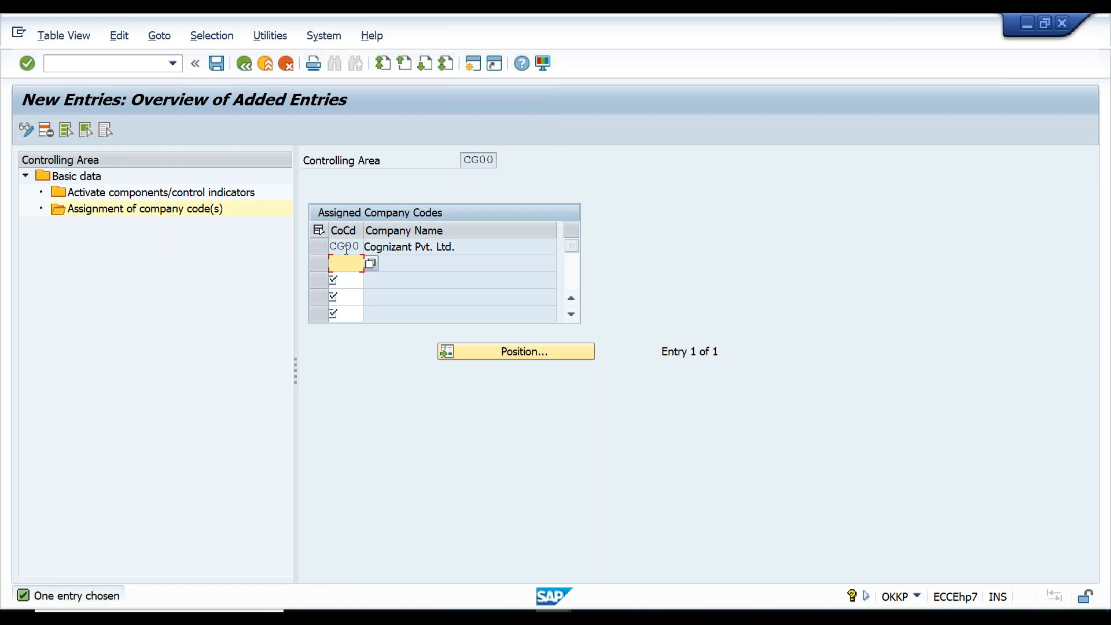
pyautogui.click(217, 63)
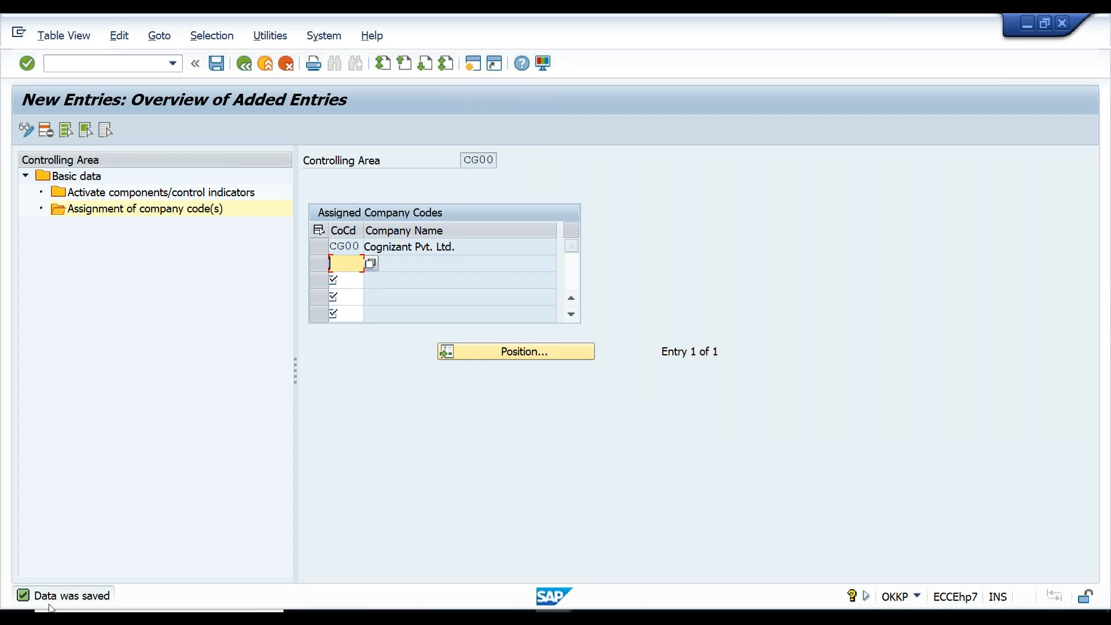
# - Create a new components/control indicators entry for the controlling area starting from fiscal year 2019
pyautogui.doubleClick(127, 196)
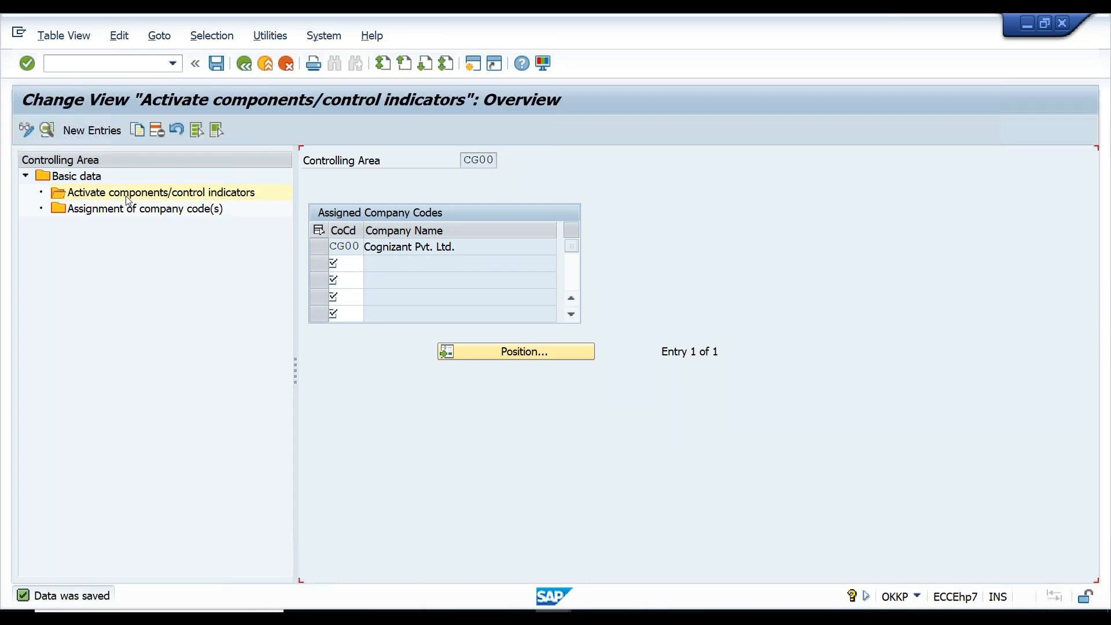
pyautogui.click(99, 135)
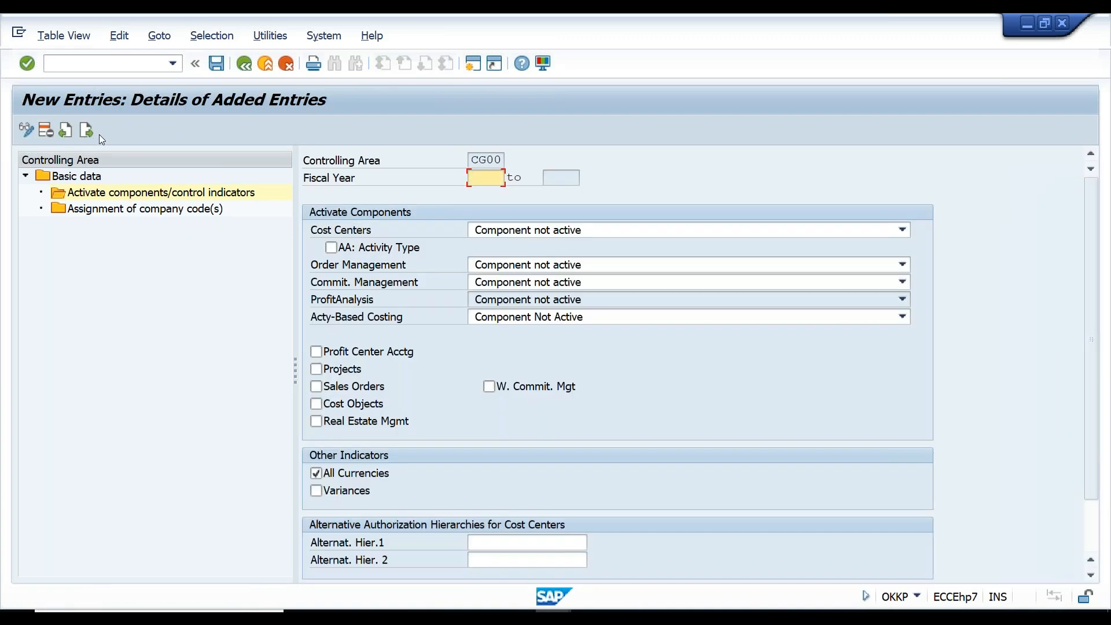
pyautogui.write('2019')
pyautogui.press('Return')
# - Activate cost centers, order management and commitment management, and set activity-based costing to Component Active for Parallel Calculation
pyautogui.click(528, 230)
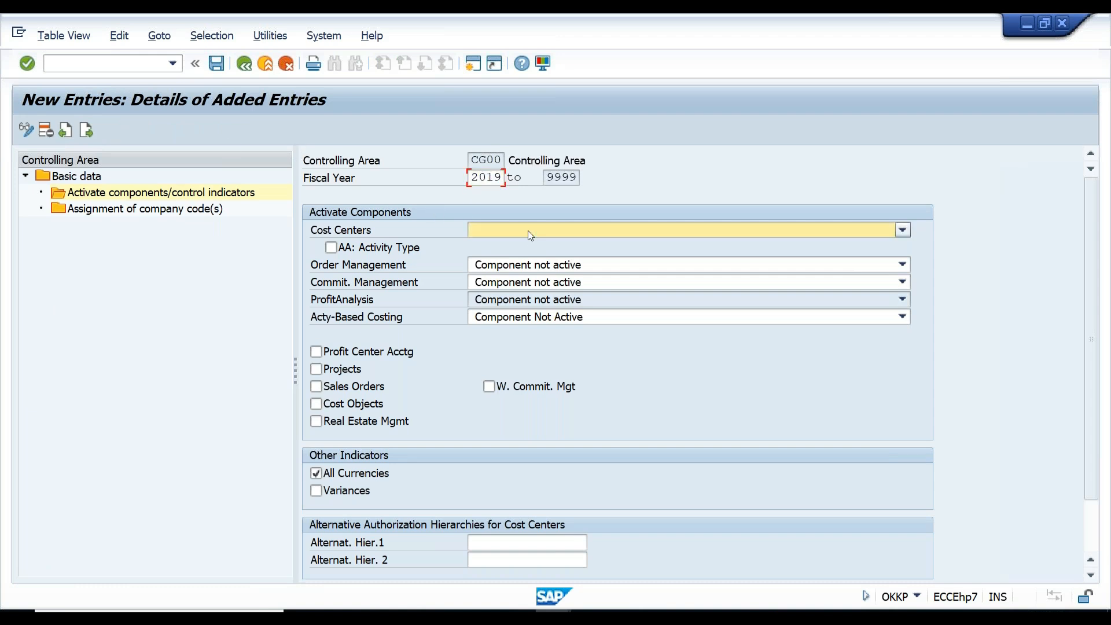
pyautogui.click(533, 266)
pyautogui.click(532, 265)
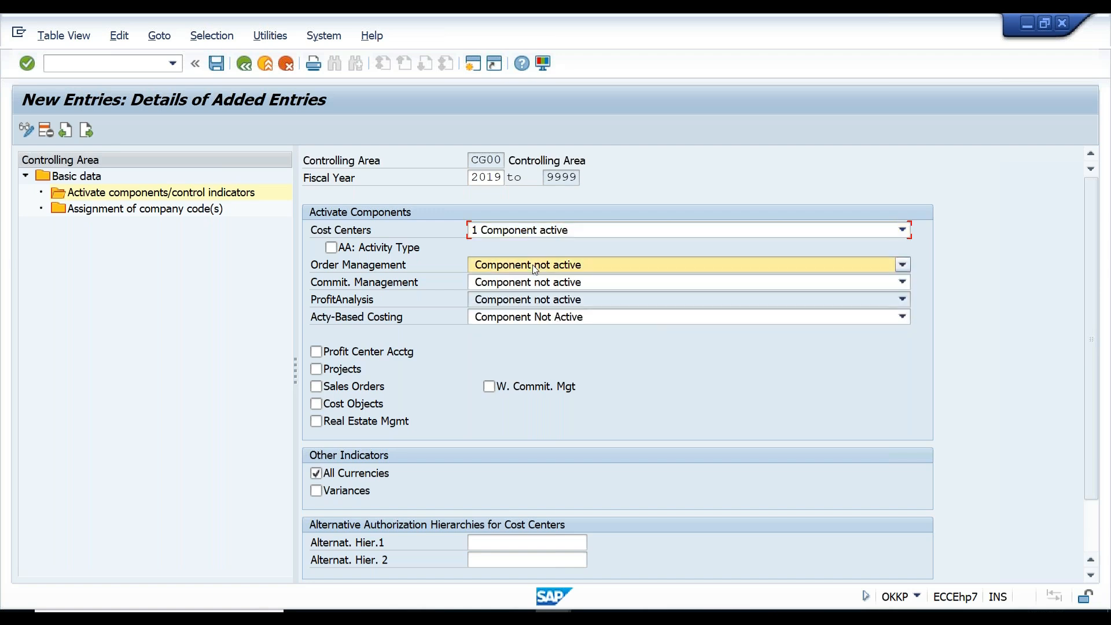
pyautogui.click(530, 299)
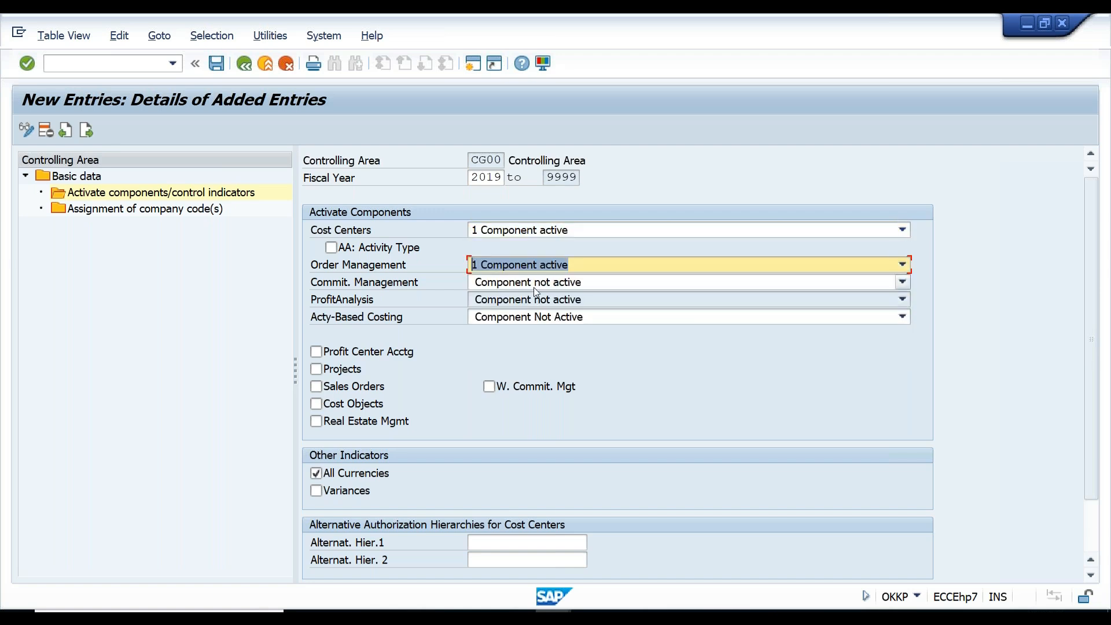
pyautogui.click(538, 283)
pyautogui.click(536, 318)
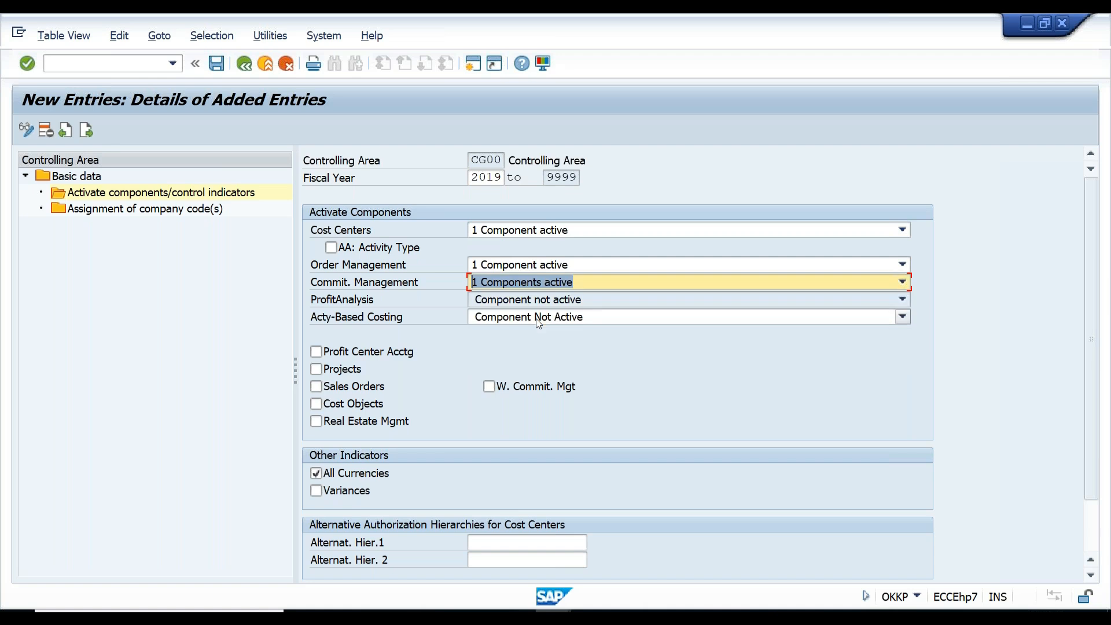
pyautogui.click(538, 318)
pyautogui.click(536, 350)
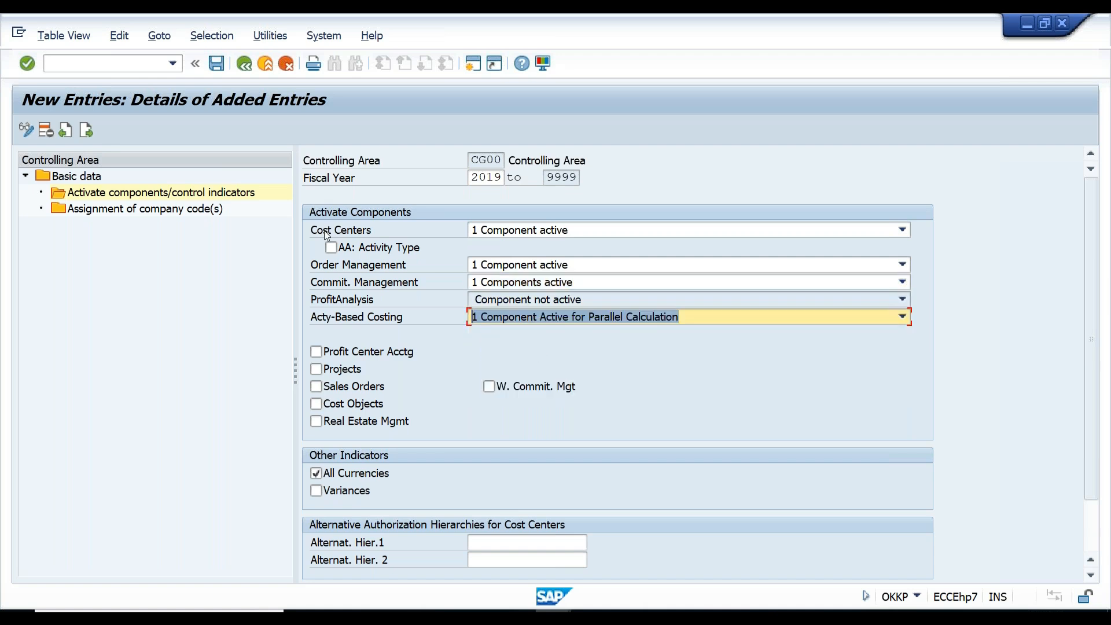
# - Enable AA: Activity Type, Profit Center Acctg, Projects, Sales Orders, Cost Objects and Real Estate Mgmt for the controlling area
pyautogui.click(331, 248)
pyautogui.click(328, 353)
pyautogui.click(326, 370)
pyautogui.click(327, 388)
pyautogui.click(328, 405)
pyautogui.click(327, 421)
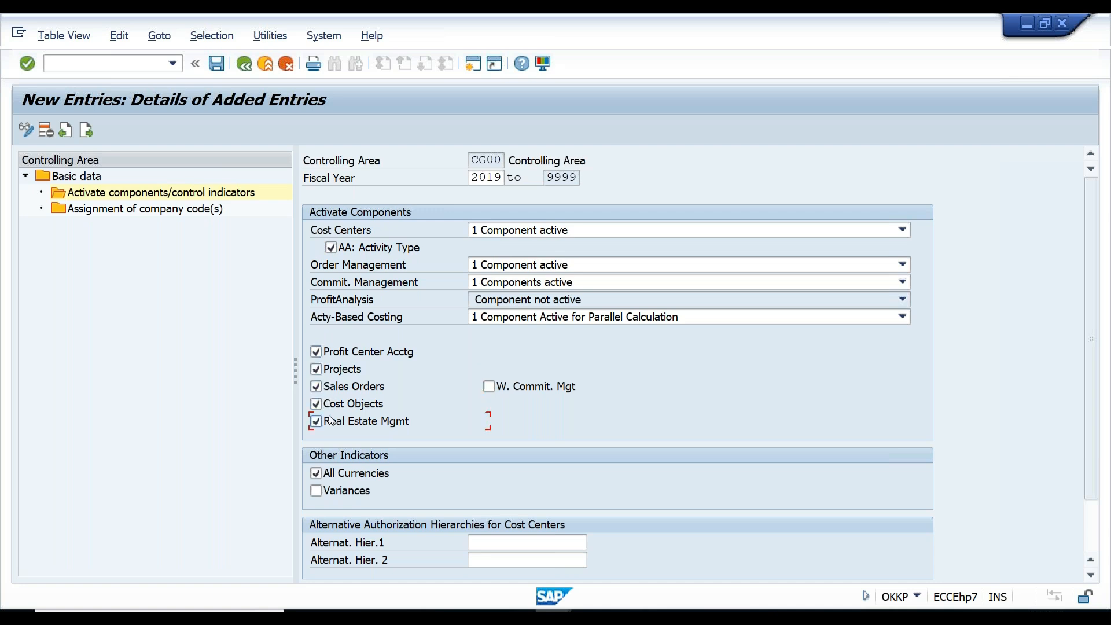
# - Enable W. Commit. Mgt for sales orders and the Variances indicator, and save the entry, accepting the transport notice
pyautogui.click(490, 387)
pyautogui.click(359, 494)
pyautogui.click(218, 72)
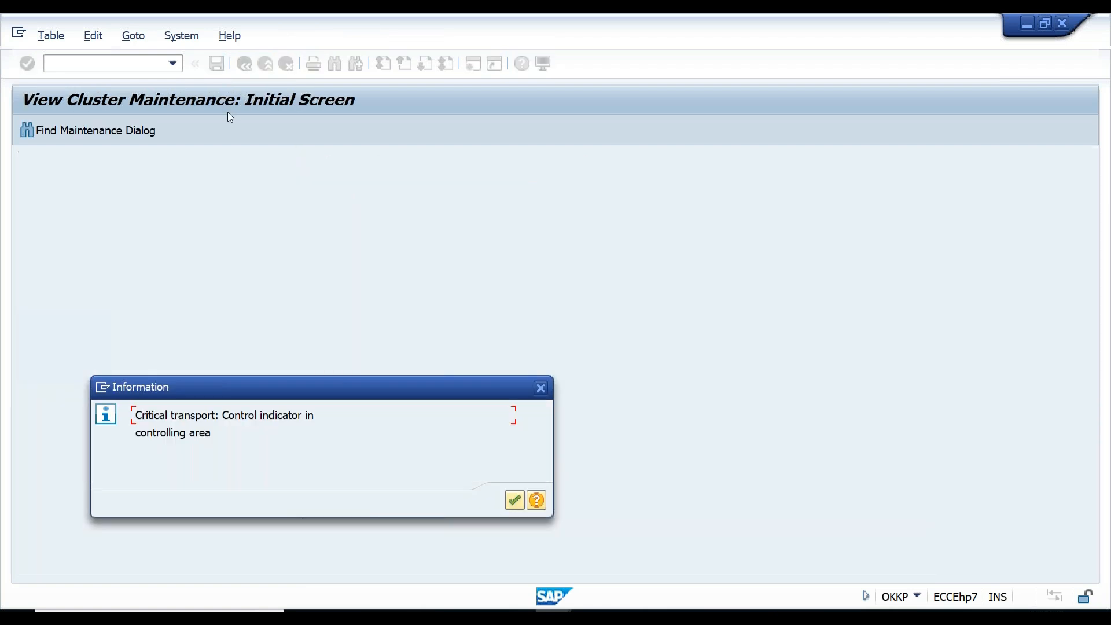
pyautogui.click(519, 497)
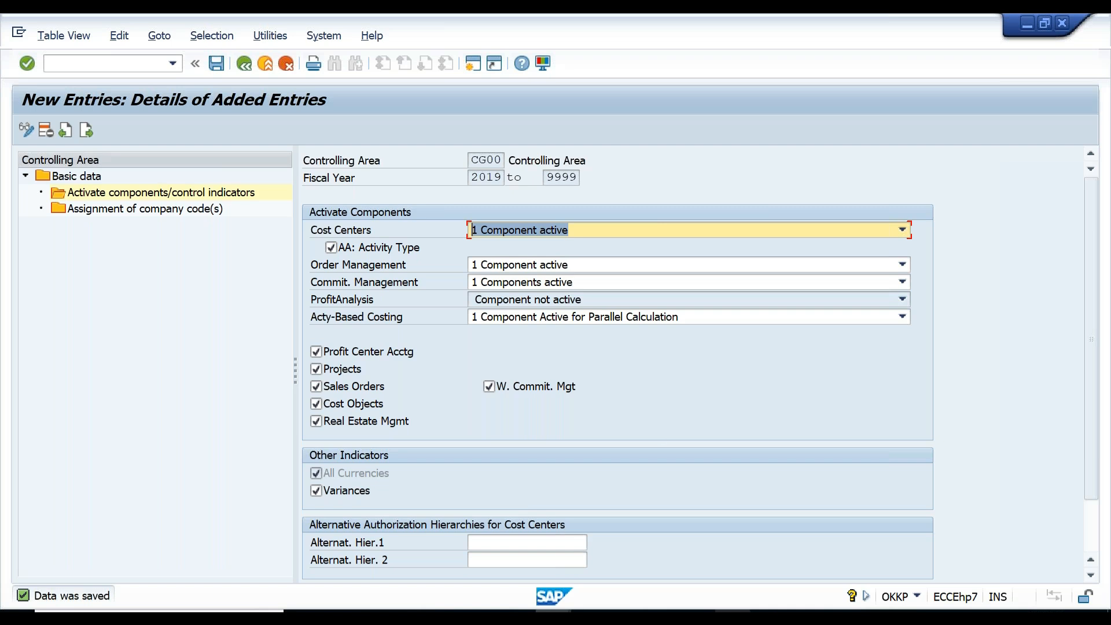
# - Start transaction EC01 in a new session and display the organizational structure list of company codes
pyautogui.click(473, 66)
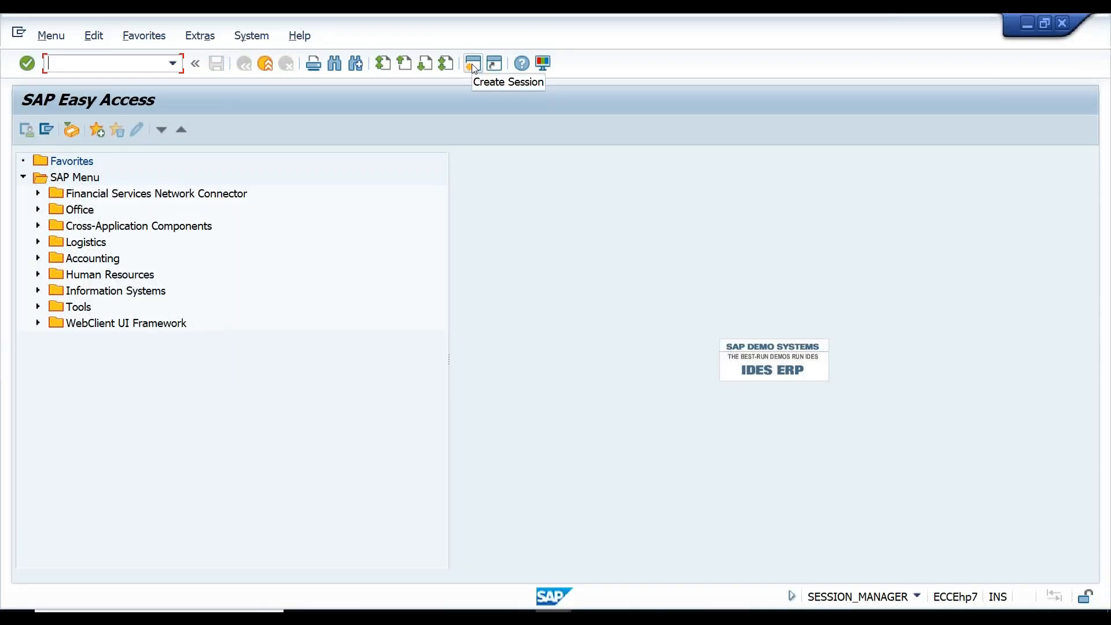
pyautogui.write('EC01')
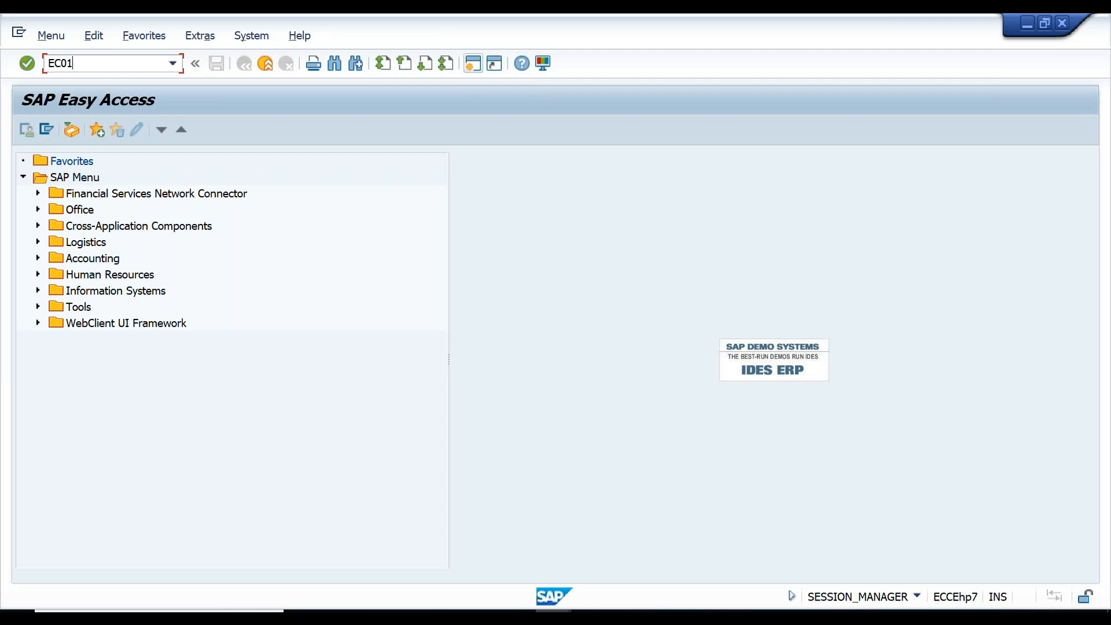
pyautogui.press('Return')
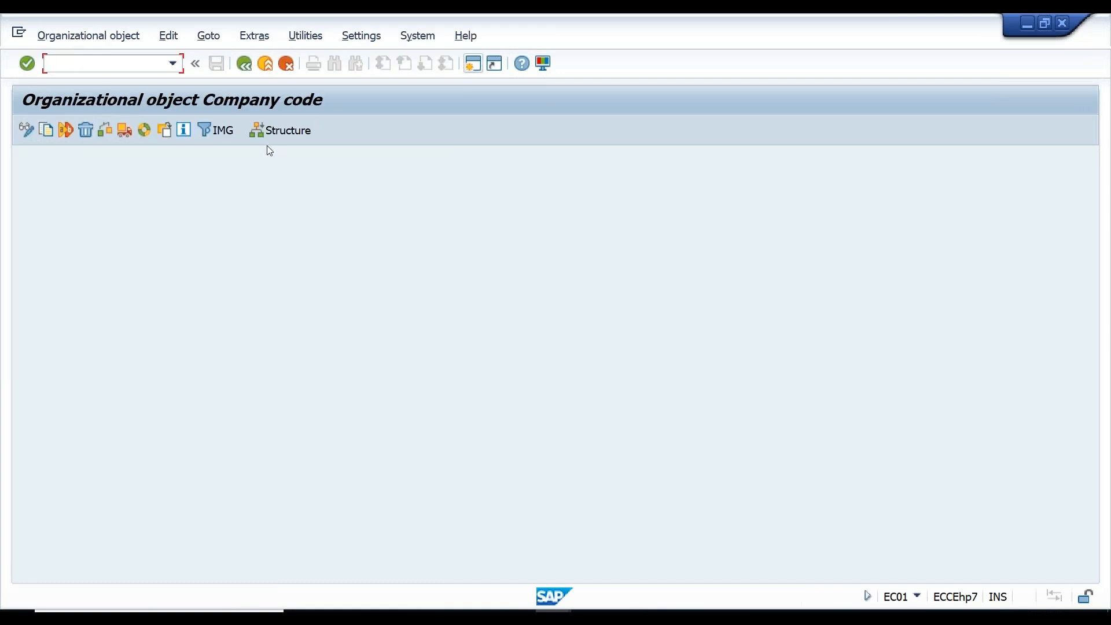
pyautogui.click(277, 132)
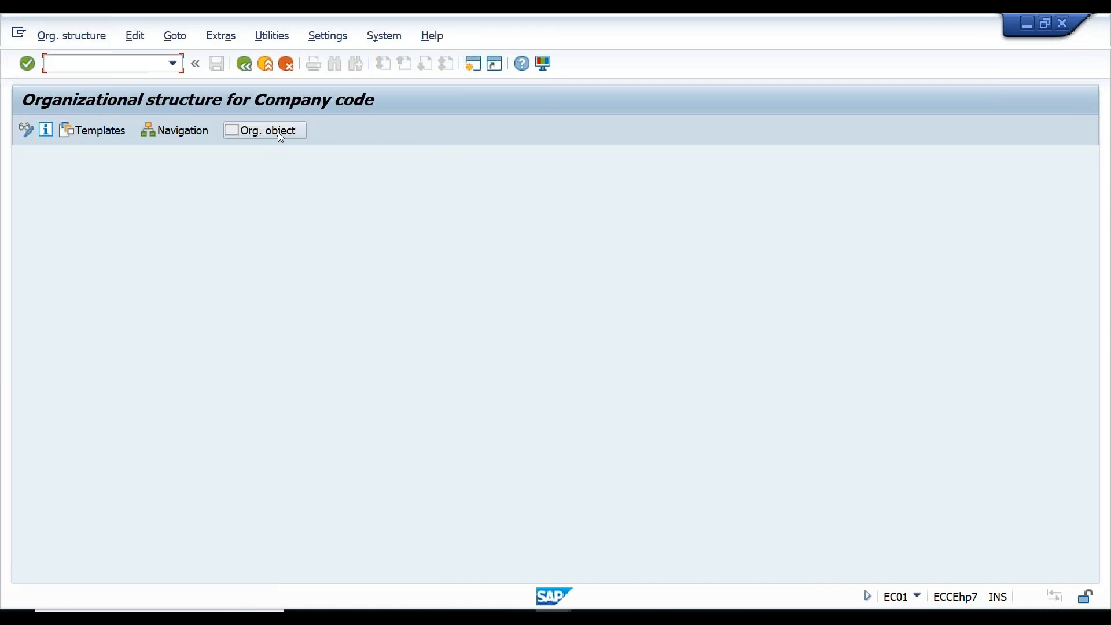
pyautogui.press('F1')
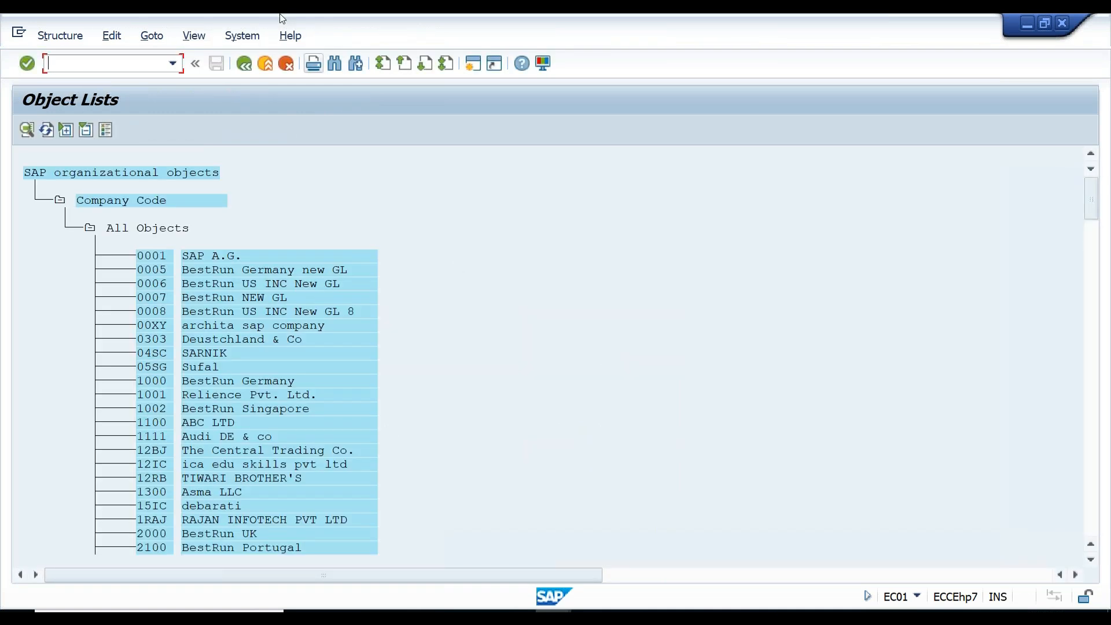
# - Search the object list for company code CG00 and open its structure in the navigation view
pyautogui.click(341, 65)
pyautogui.write('CG00')
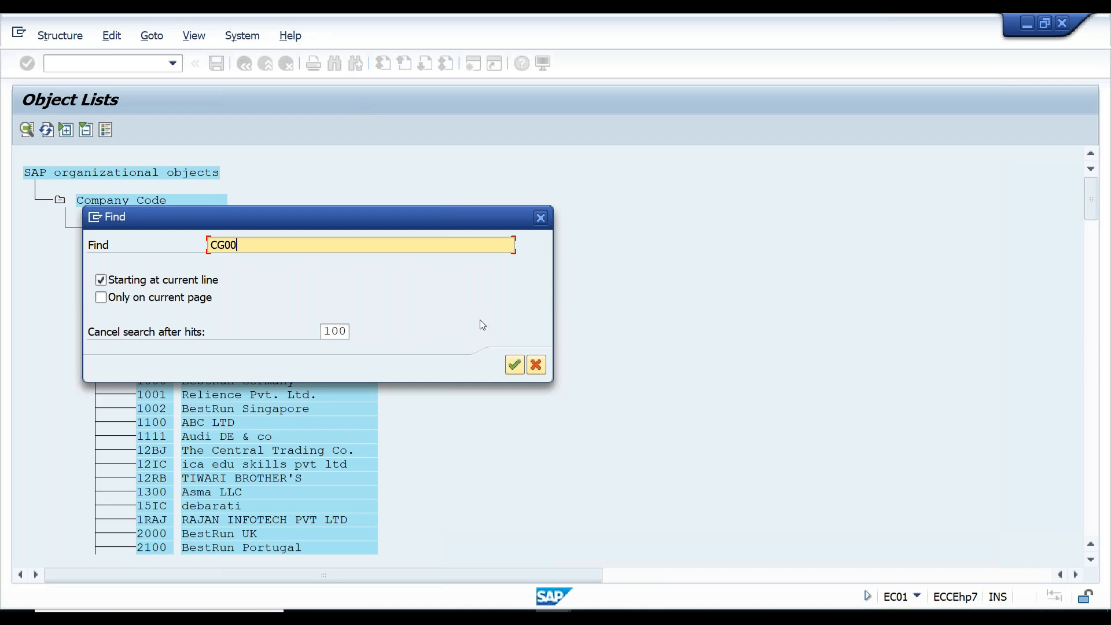
pyautogui.click(514, 365)
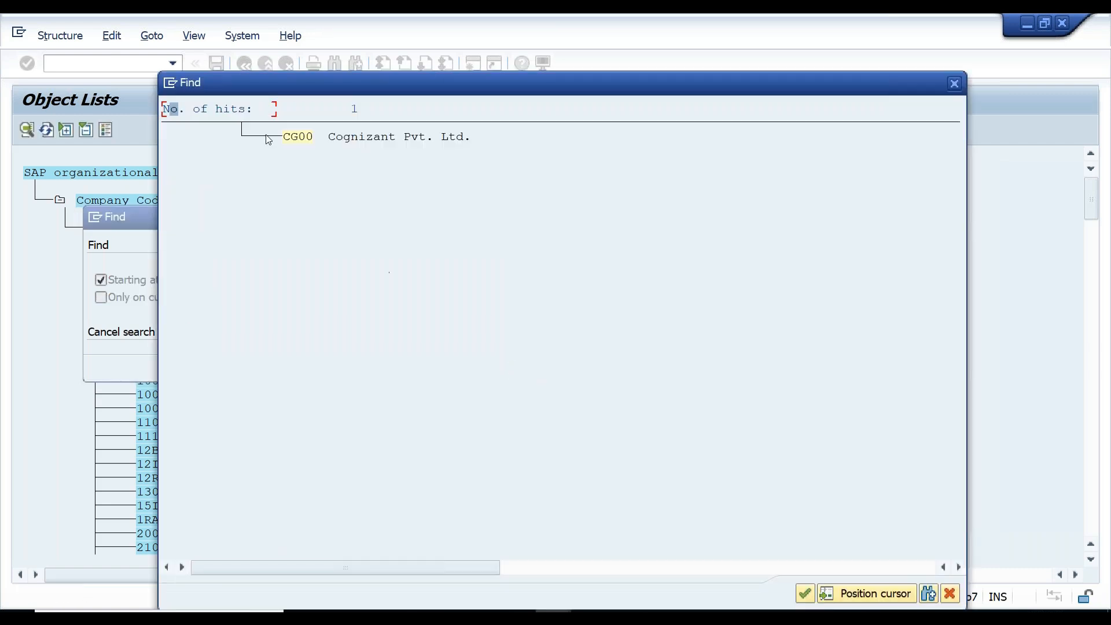
pyautogui.doubleClick(396, 137)
pyautogui.doubleClick(162, 158)
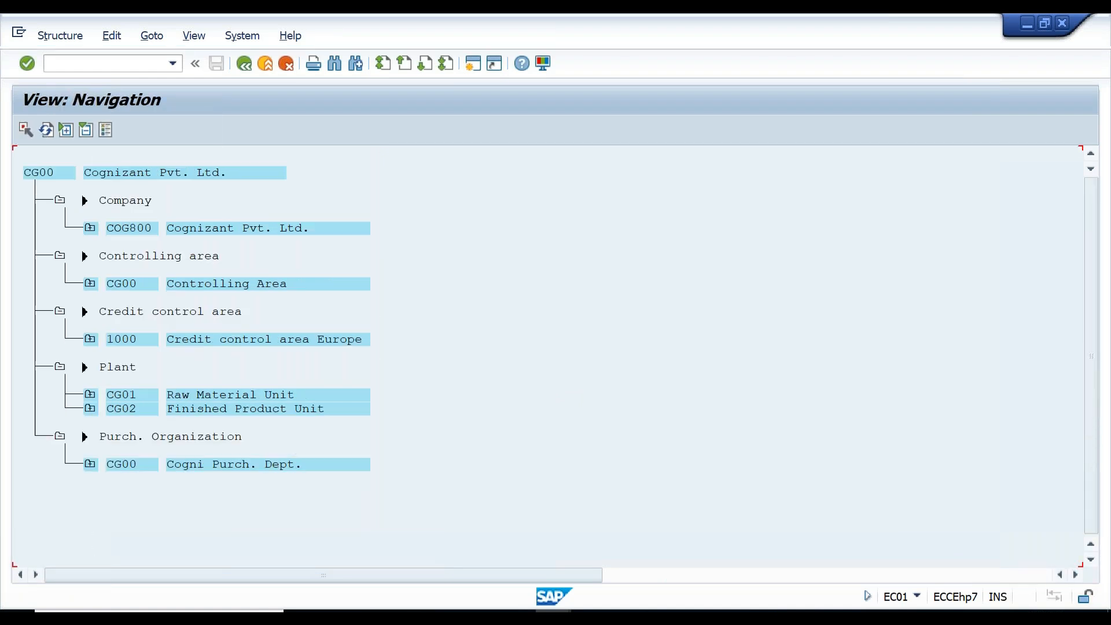
# - Expand company COG800 and controlling area CG00 in the structure to check their assigned company codes
pyautogui.click(47, 174)
pyautogui.doubleClick(133, 228)
pyautogui.click(181, 284)
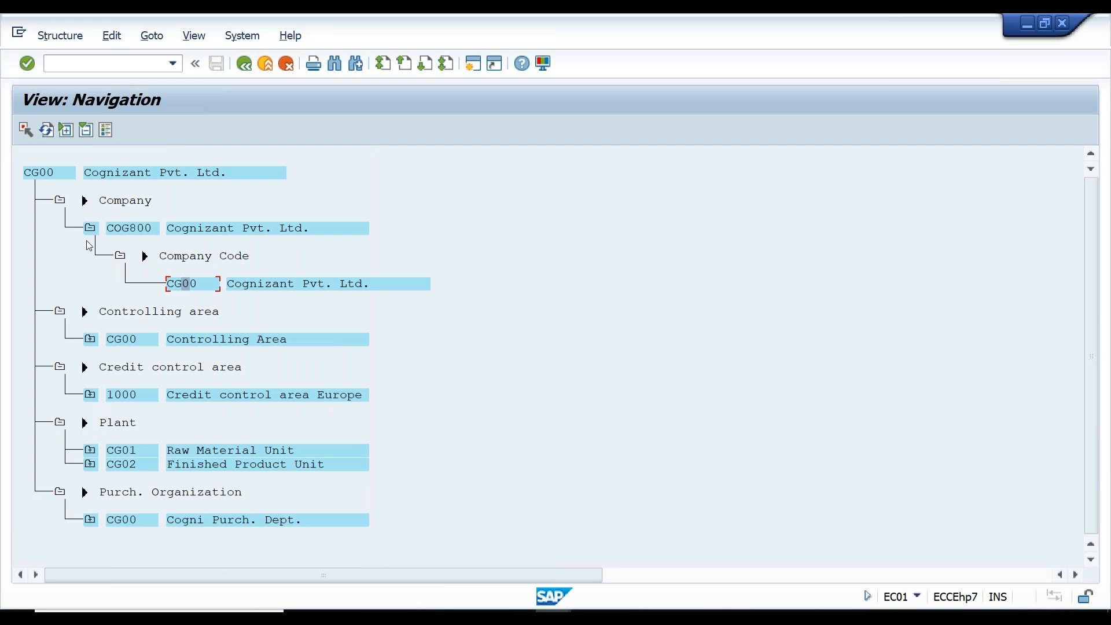
pyautogui.click(92, 338)
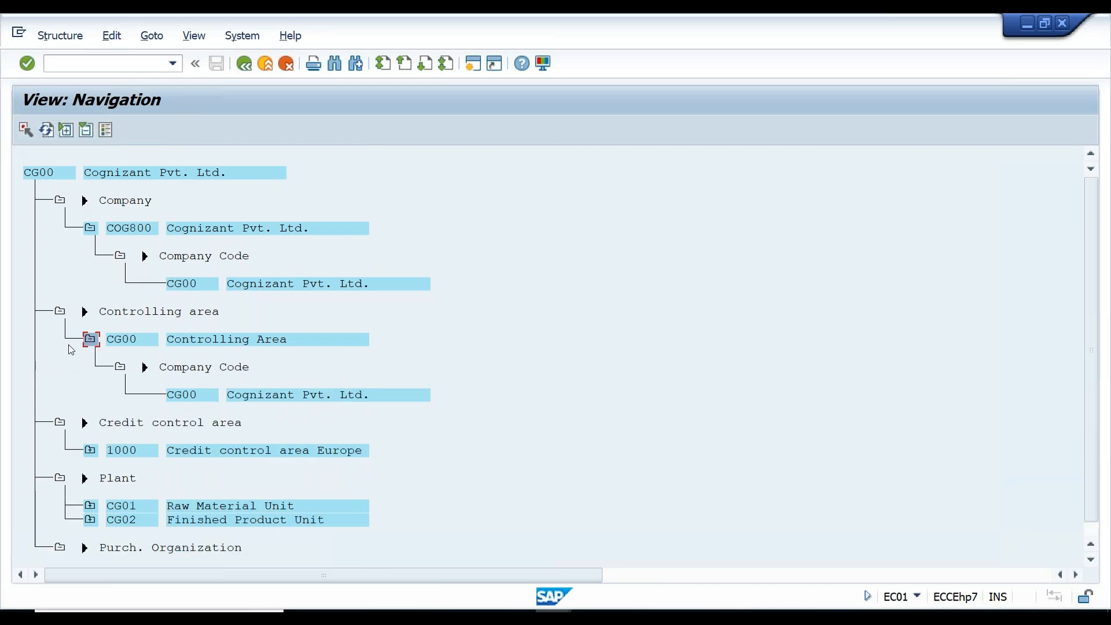
pyautogui.moveTo(1094, 384); pyautogui.dragTo(1099, 455)
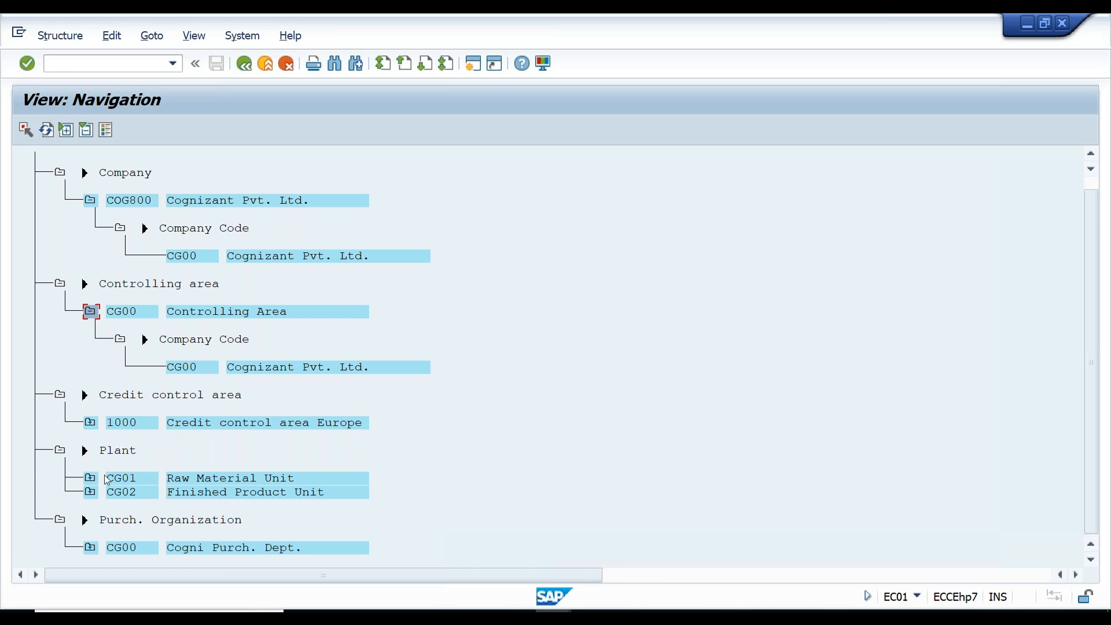
# - Expand plant CG01, its purchasing organization CG00, and plant CG02 beneath it to review storage areas and assignments
pyautogui.click(90, 479)
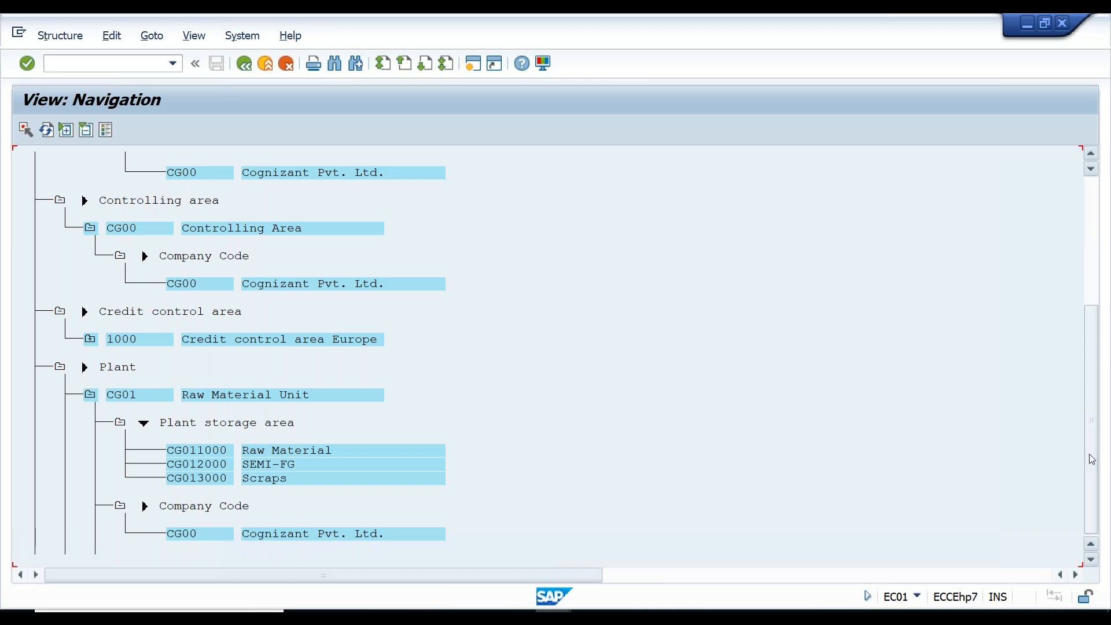
pyautogui.scroll(-3, 191, 382)
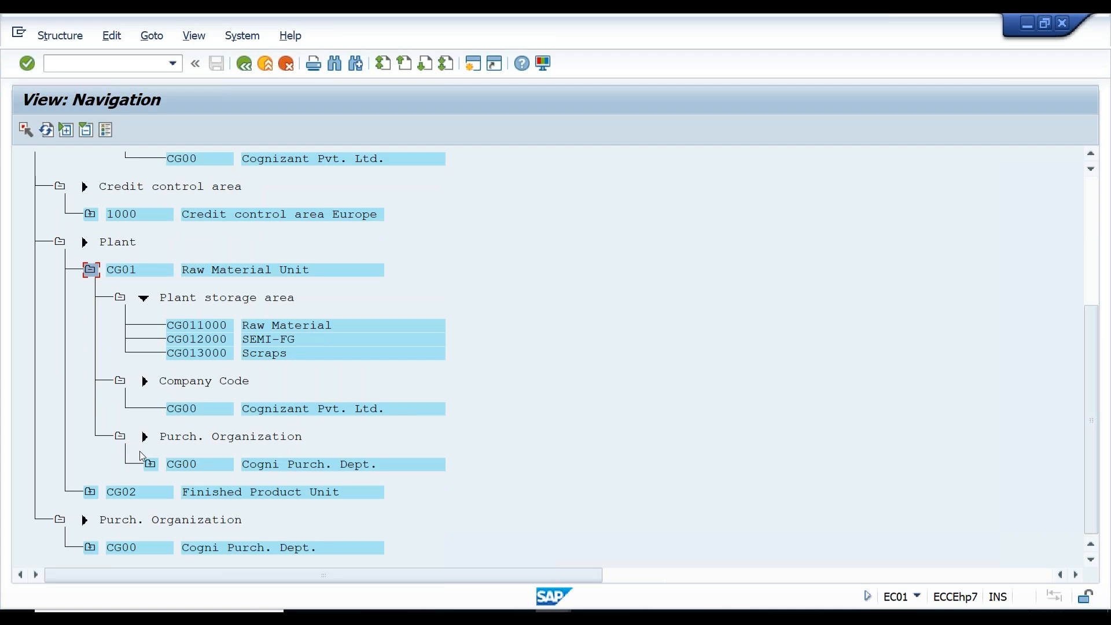
pyautogui.click(149, 465)
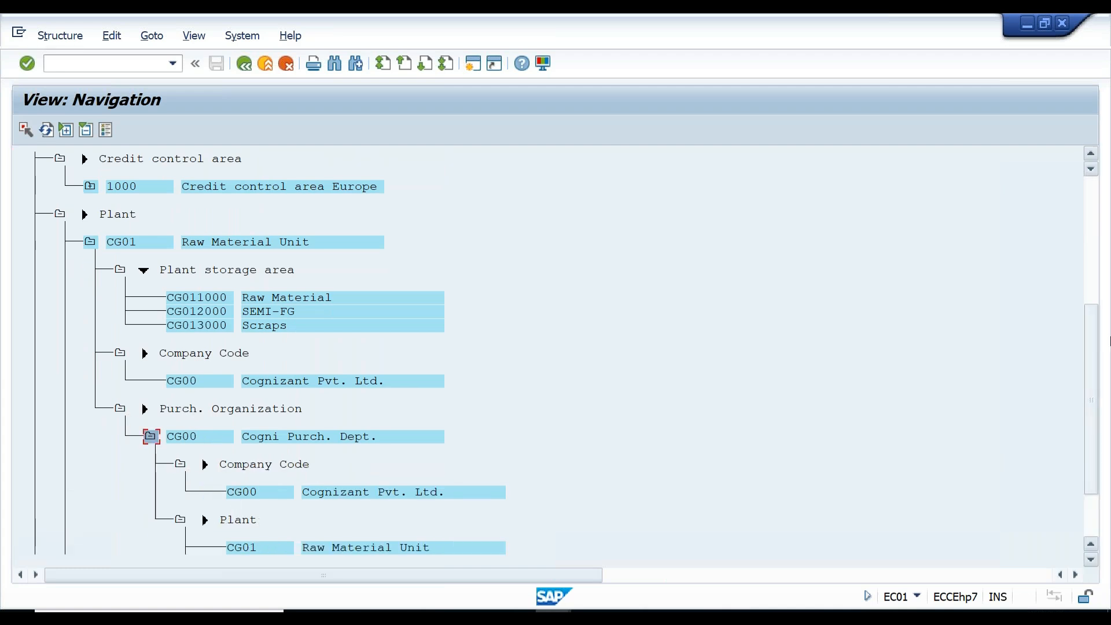
pyautogui.moveTo(1092, 399); pyautogui.dragTo(1091, 428)
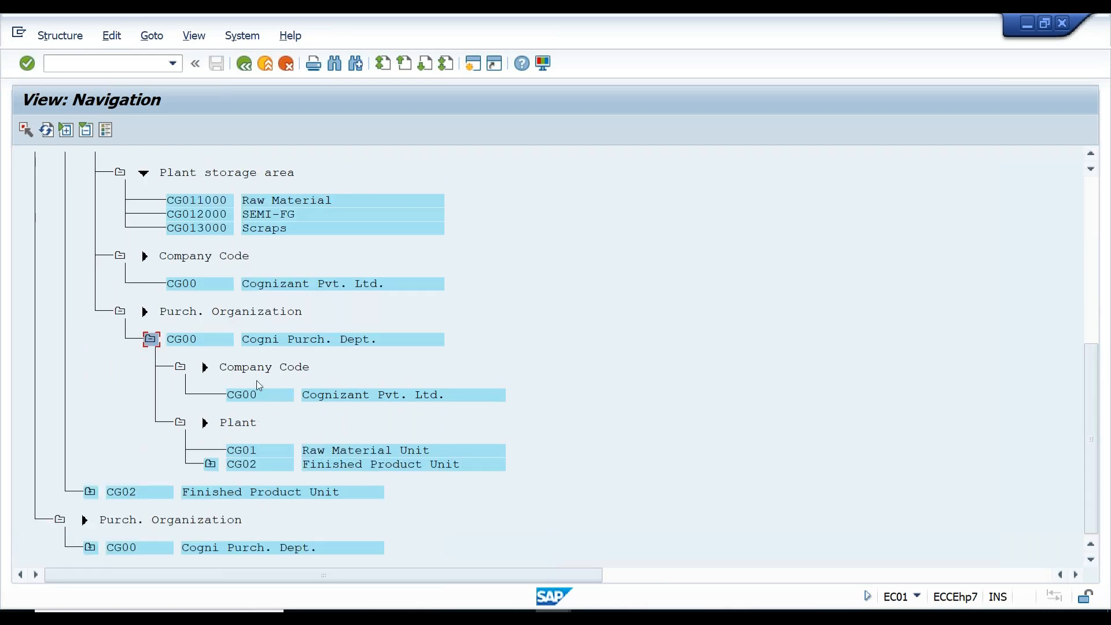
pyautogui.click(211, 464)
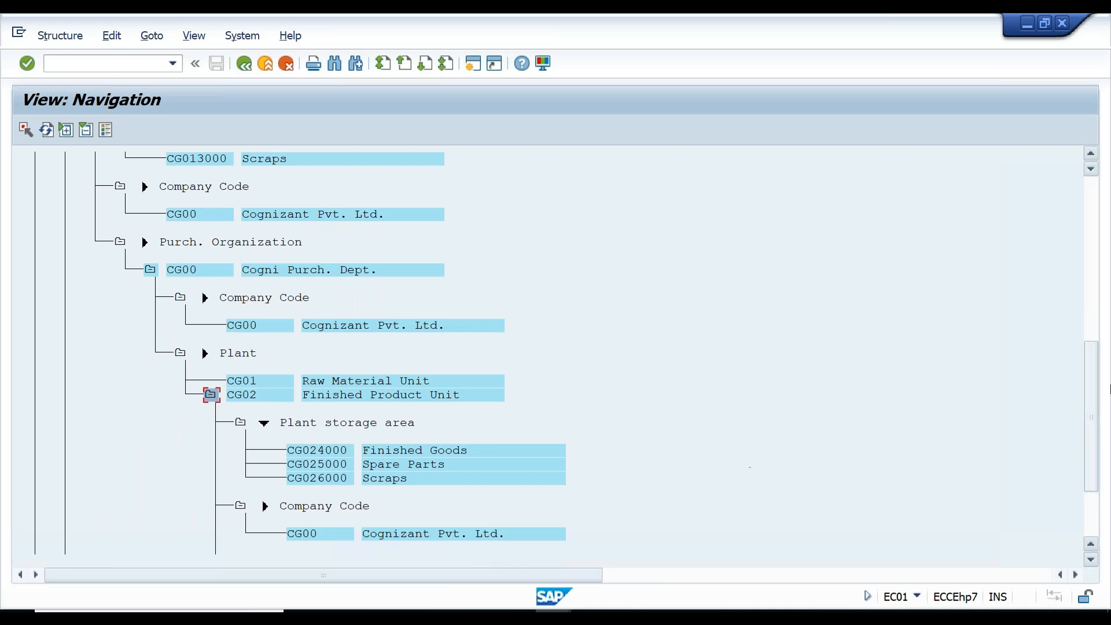
pyautogui.moveTo(1091, 440); pyautogui.dragTo(1101, 481)
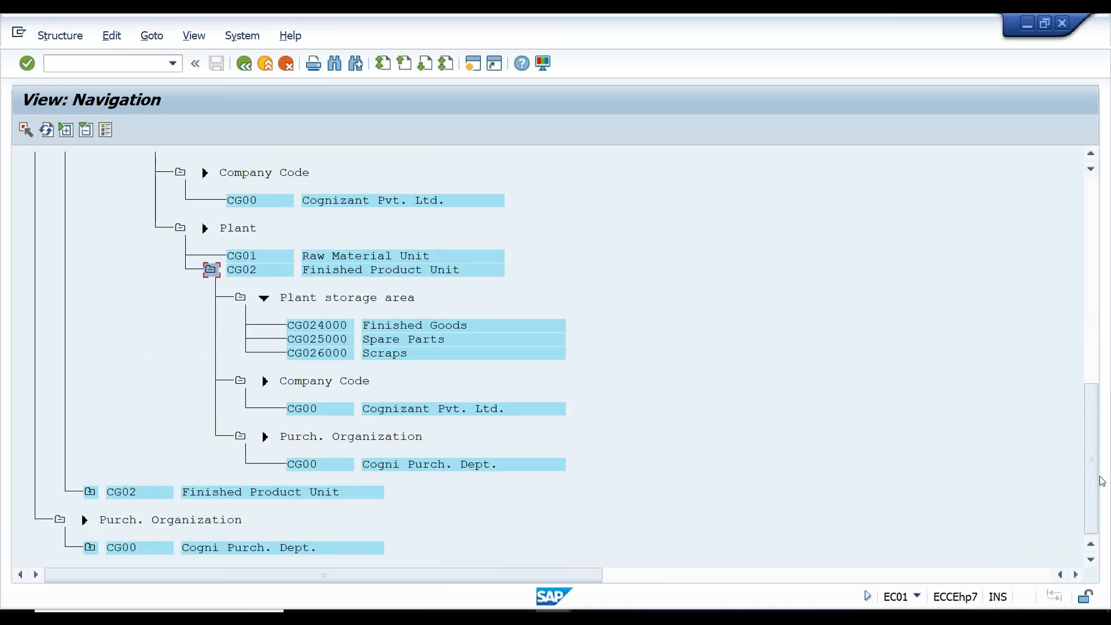
# - Expand the main CG02 plant entry and the main purchasing organization CG00 with its plants CG01 and CG02
pyautogui.click(91, 493)
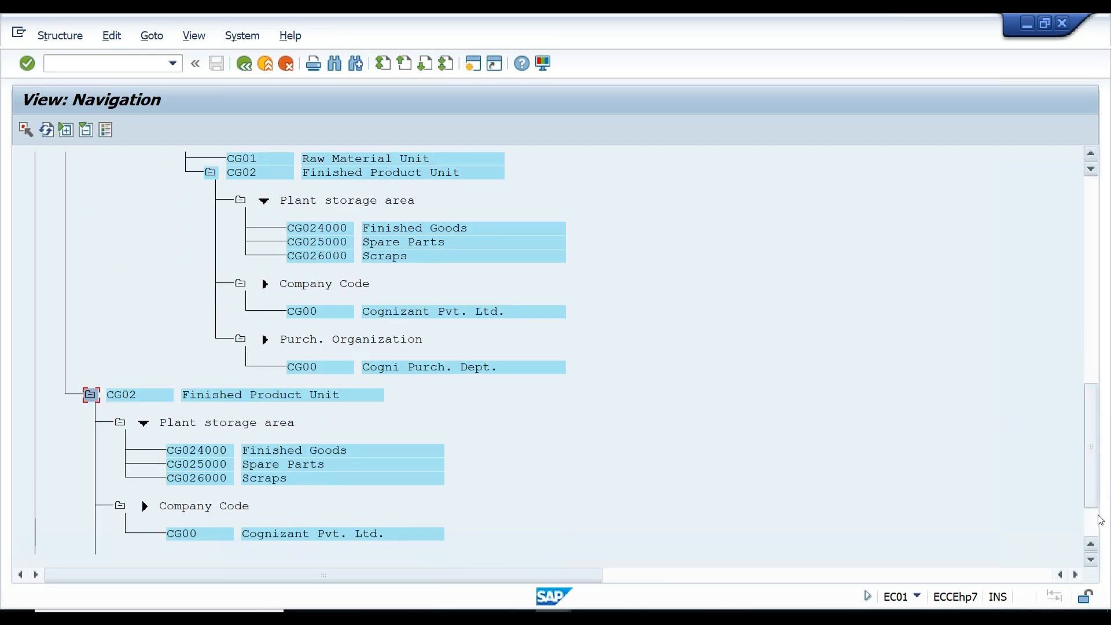
pyautogui.scroll(-10, 544, 419)
pyautogui.click(91, 242)
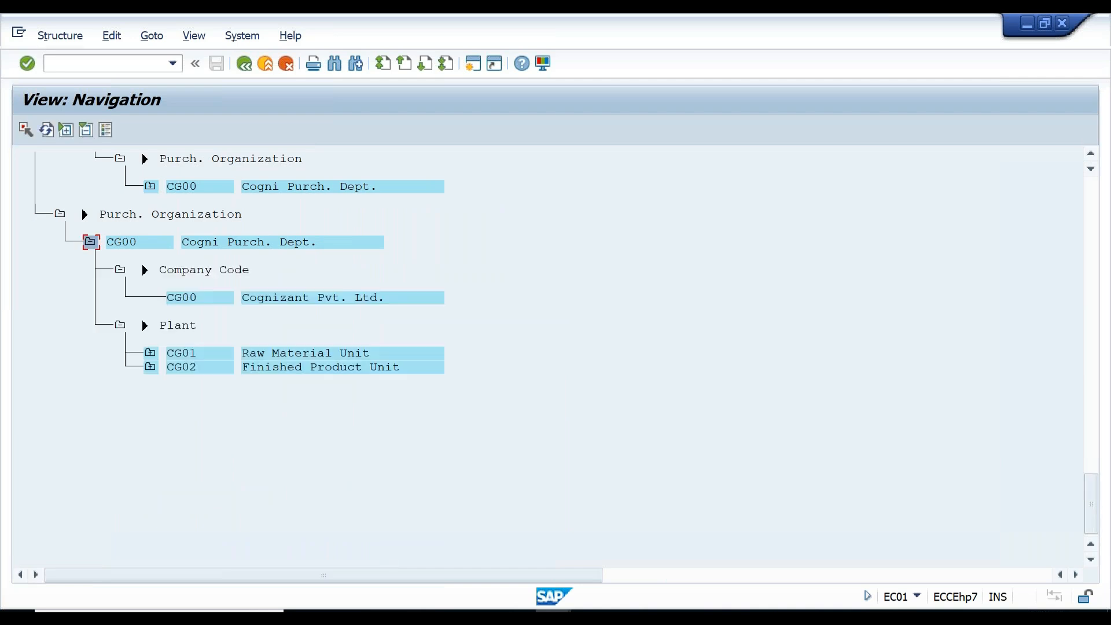
pyautogui.click(151, 366)
pyautogui.click(150, 353)
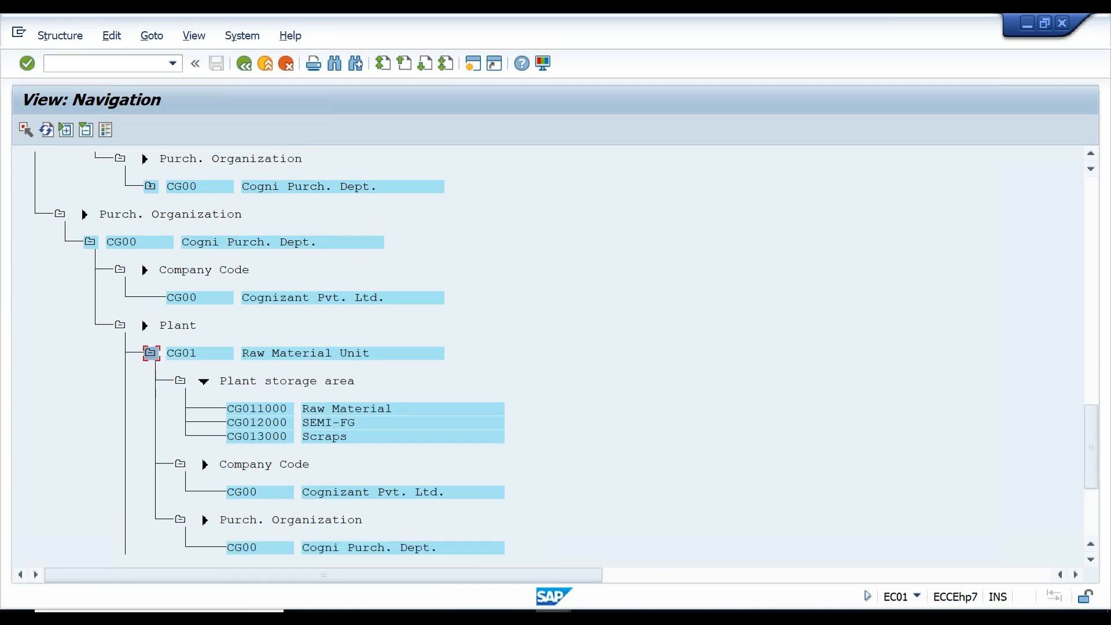
# - Try to display the relationships of company code CG00 under company COG800
pyautogui.moveTo(1089, 446); pyautogui.dragTo(1090, 400)
pyautogui.moveTo(1093, 368); pyautogui.dragTo(1083, 199)
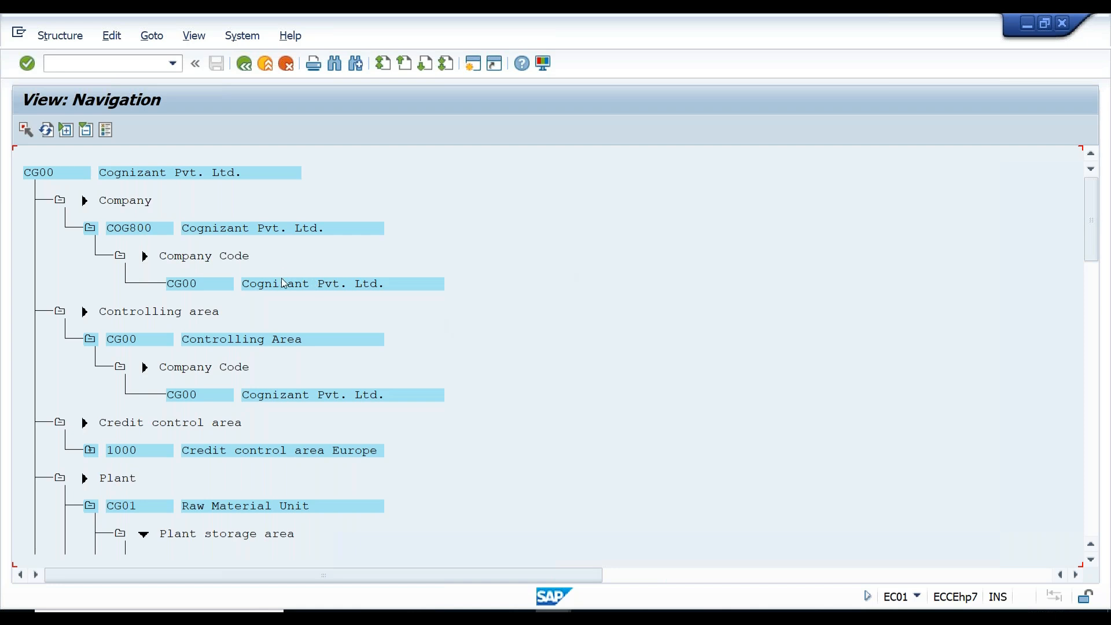
pyautogui.doubleClick(179, 283)
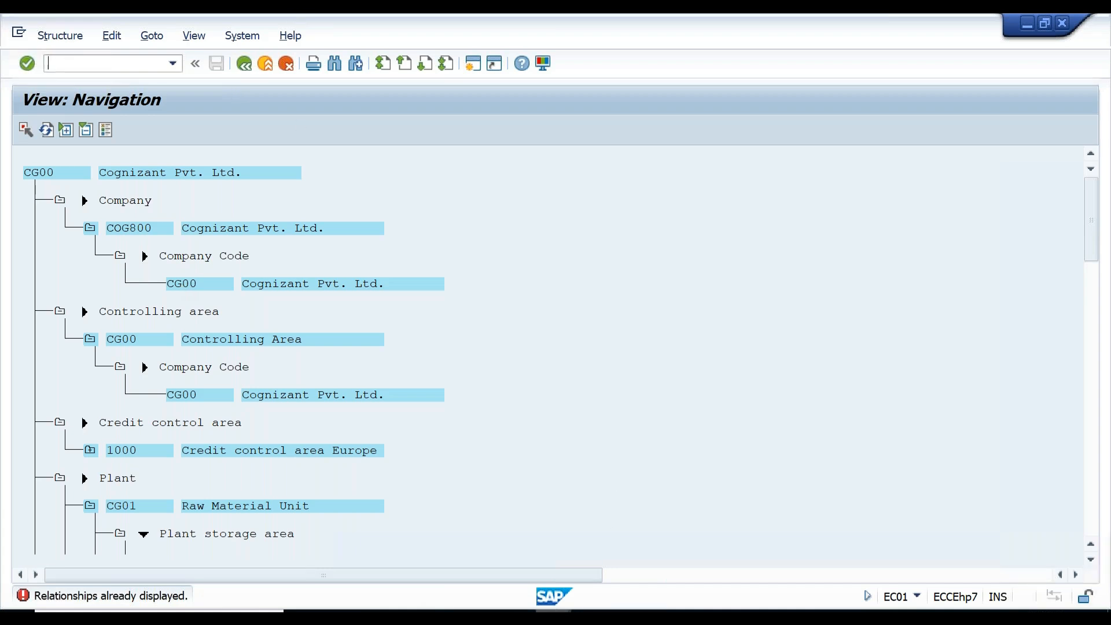
# - Return to the controlling area session and leave controlling area maintenance for the implementation guide
pyautogui.click(529, 553)
pyautogui.click(244, 63)
pyautogui.click(243, 70)
pyautogui.click(242, 71)
pyautogui.click(243, 70)
pyautogui.click(243, 71)
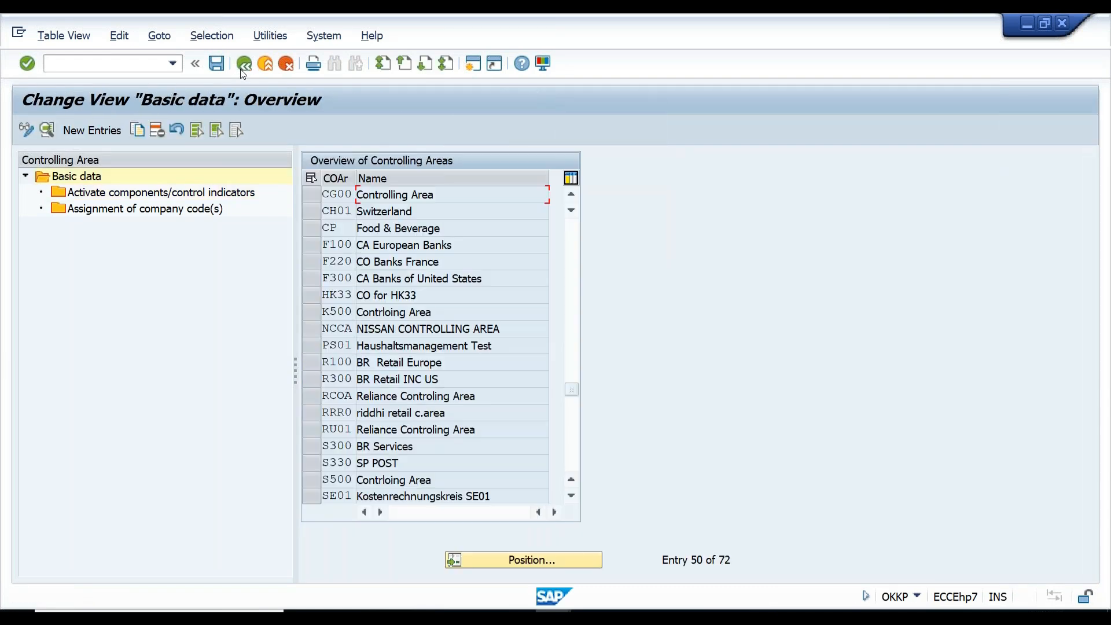
pyautogui.click(242, 69)
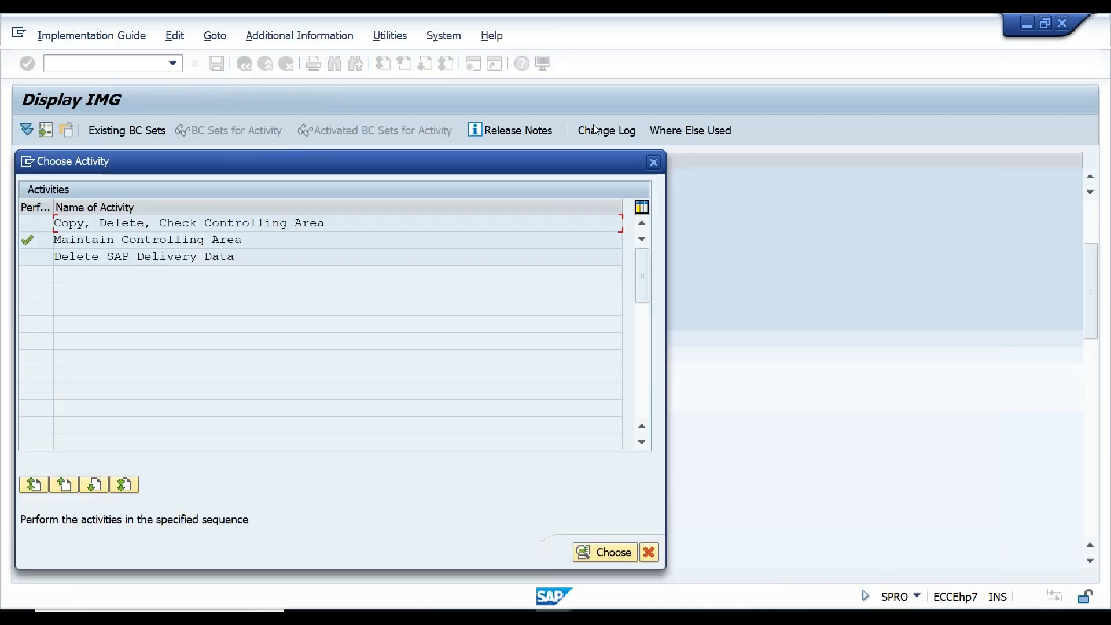
# - Dismiss the controlling area activity selection and collapse the Organization, General Controlling and Controlling nodes
pyautogui.click(651, 162)
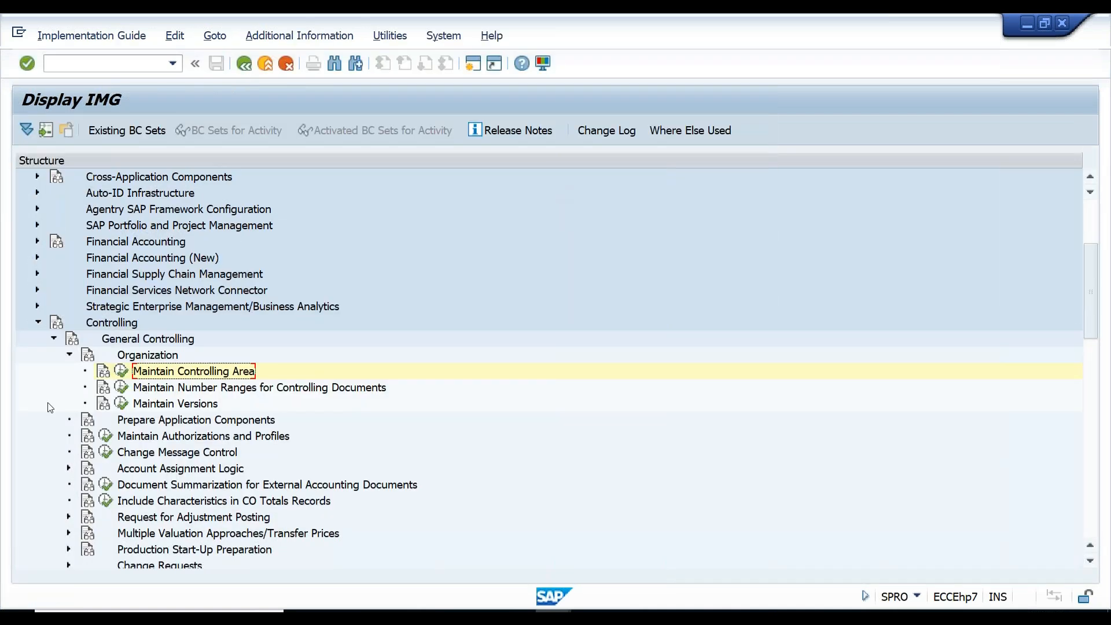
pyautogui.click(68, 354)
pyautogui.click(54, 338)
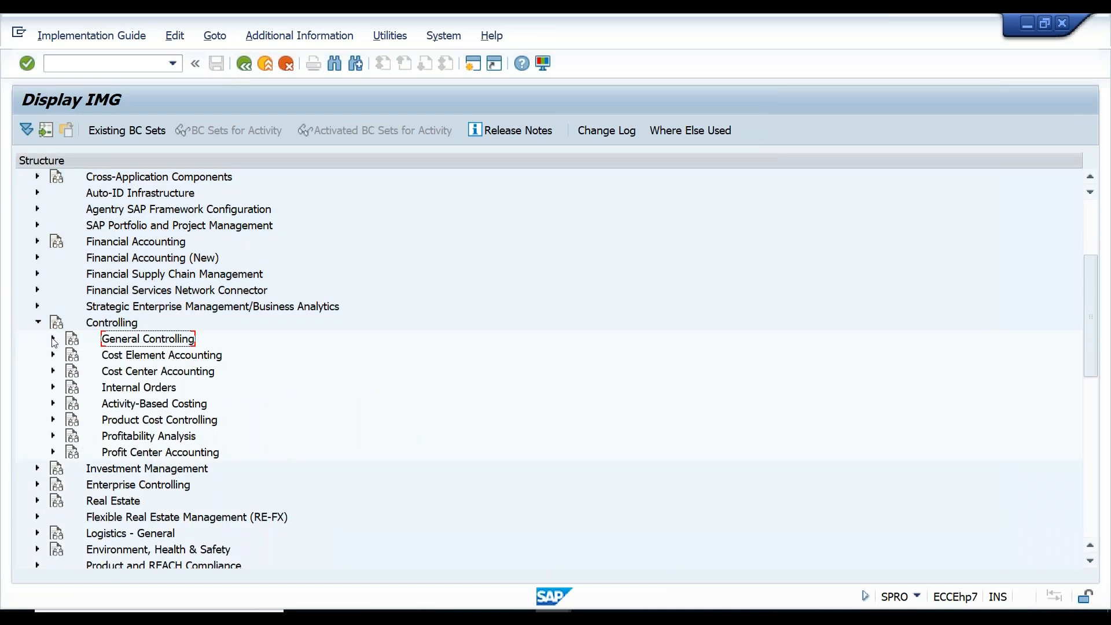
pyautogui.click(38, 322)
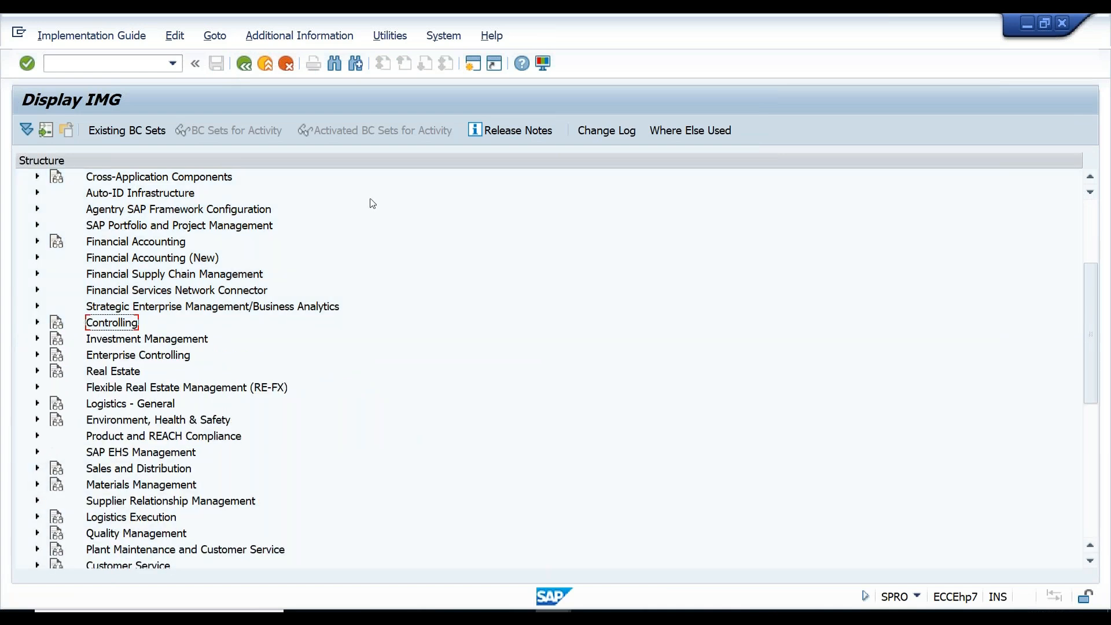
# - Examine the Definition areas under Enterprise Structure, including Sales and Distribution and Logistics Execution, and collapse the branch again
pyautogui.click(1092, 219)
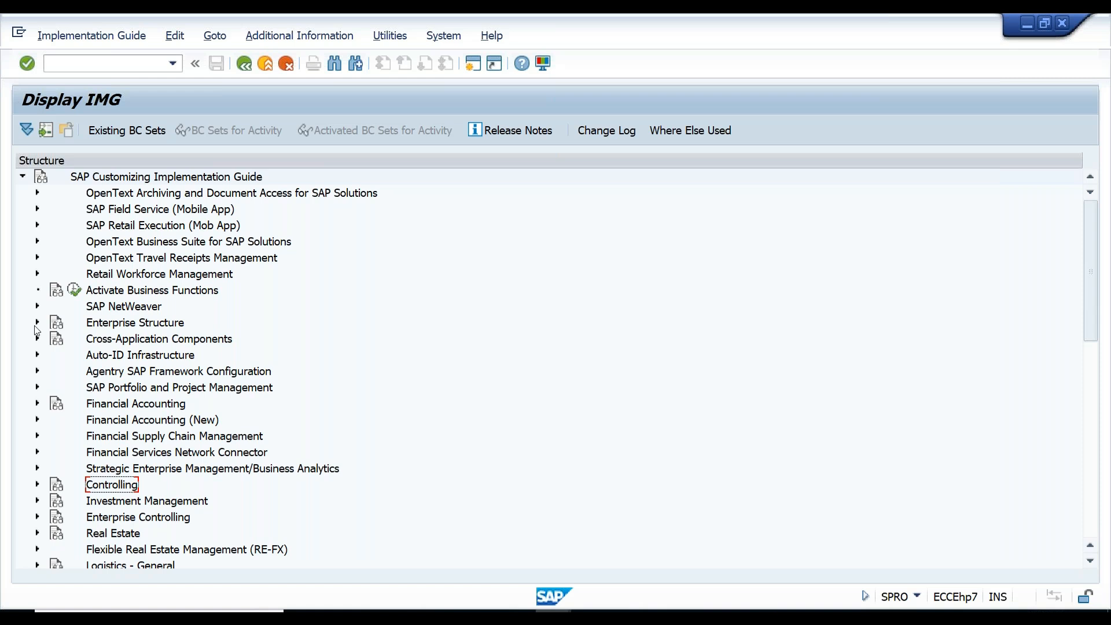
pyautogui.click(36, 325)
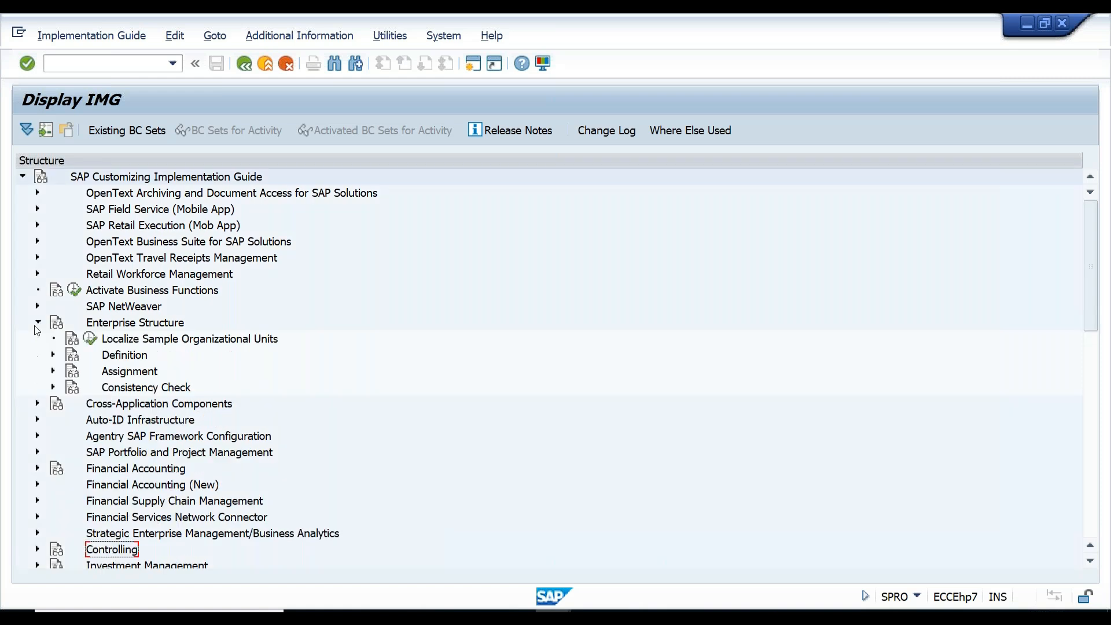
pyautogui.click(52, 356)
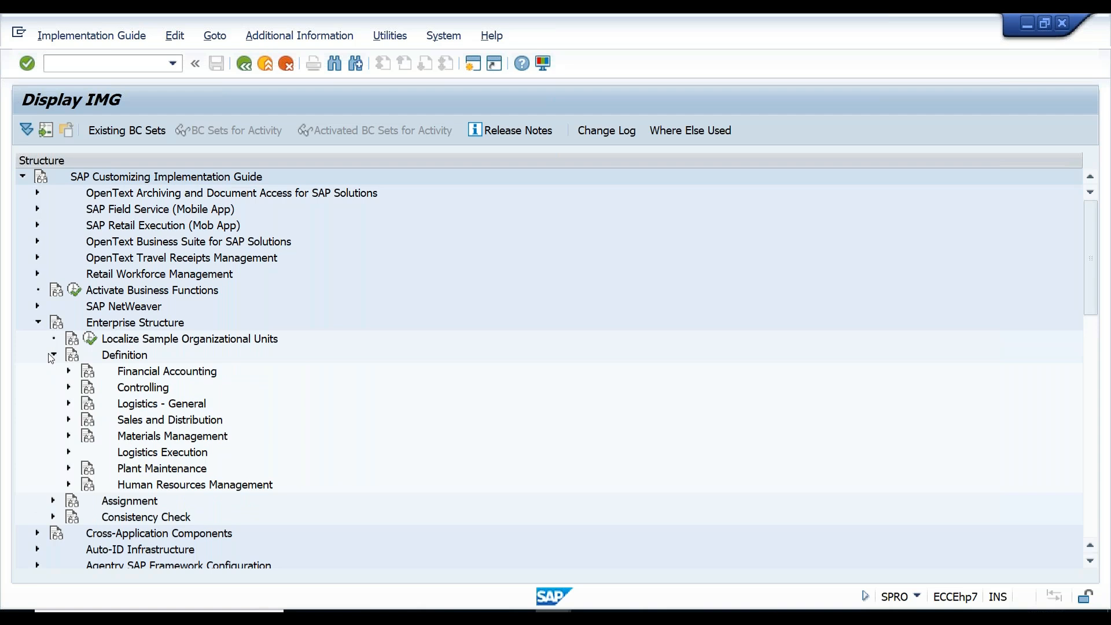
pyautogui.click(166, 427)
pyautogui.click(163, 454)
pyautogui.click(181, 425)
pyautogui.click(698, 617)
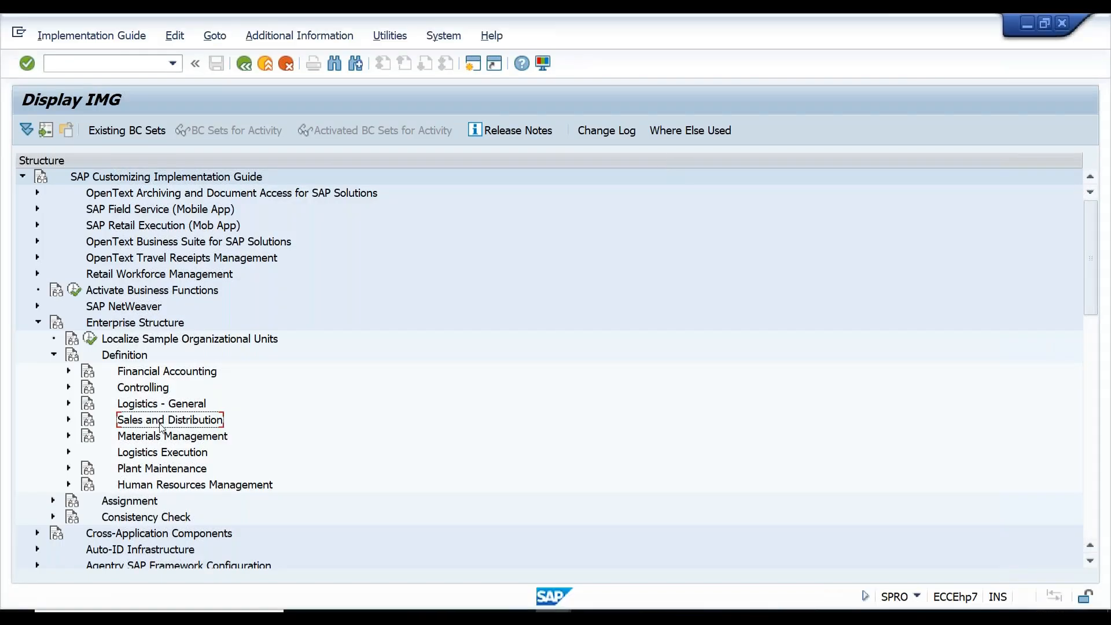
pyautogui.click(149, 459)
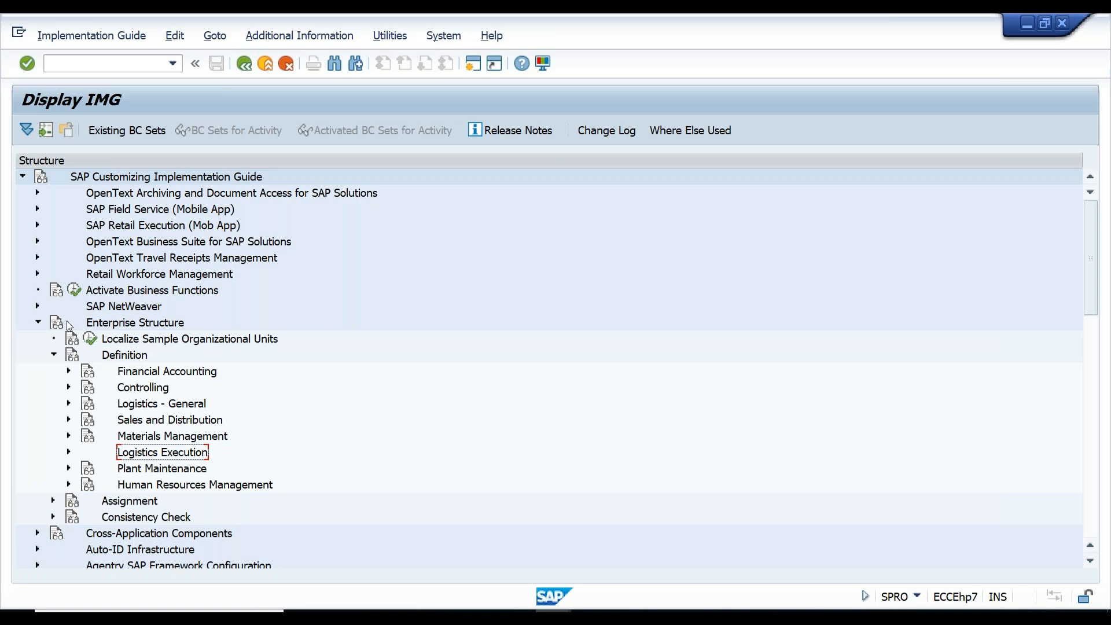
pyautogui.click(54, 355)
pyautogui.click(38, 323)
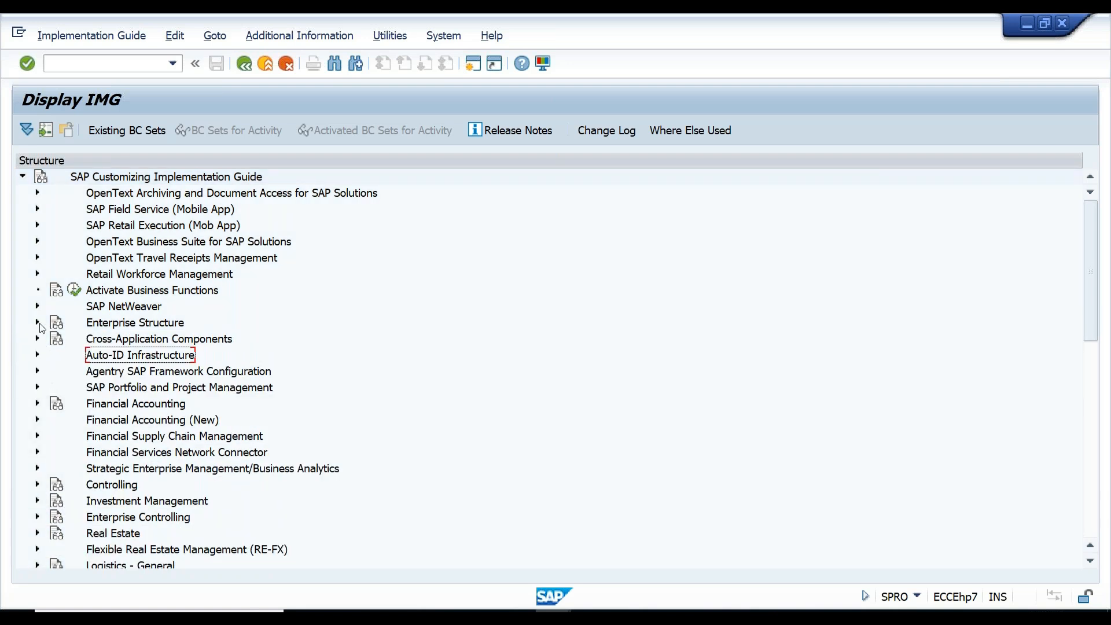